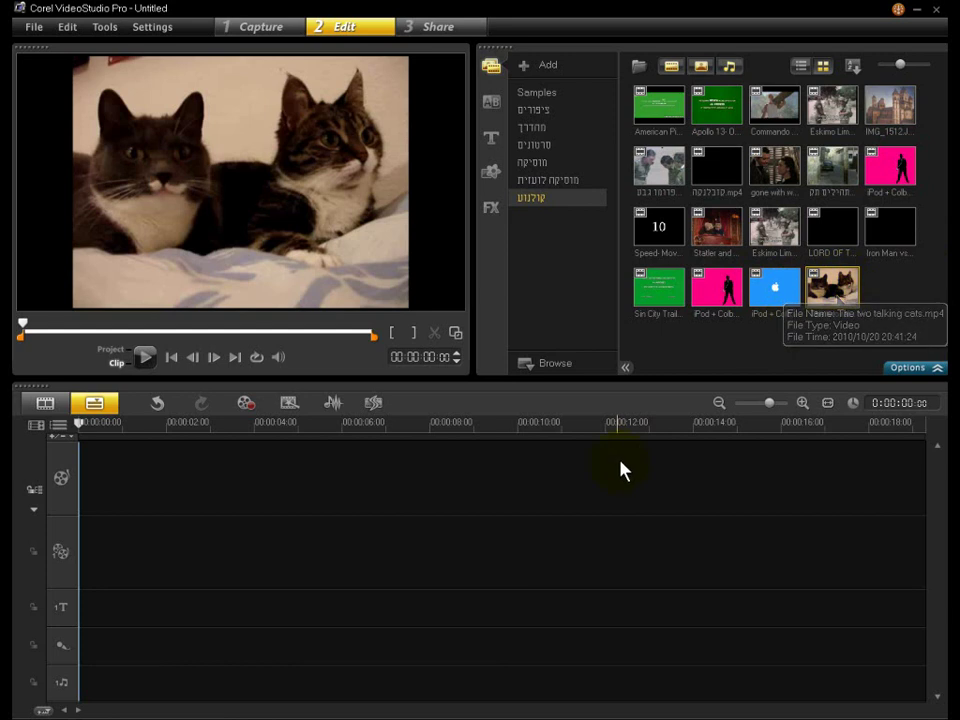
- Place The two talking cats.mp4 at the start of the video track and play part of it in the preview
drag(832, 287, 556, 468)
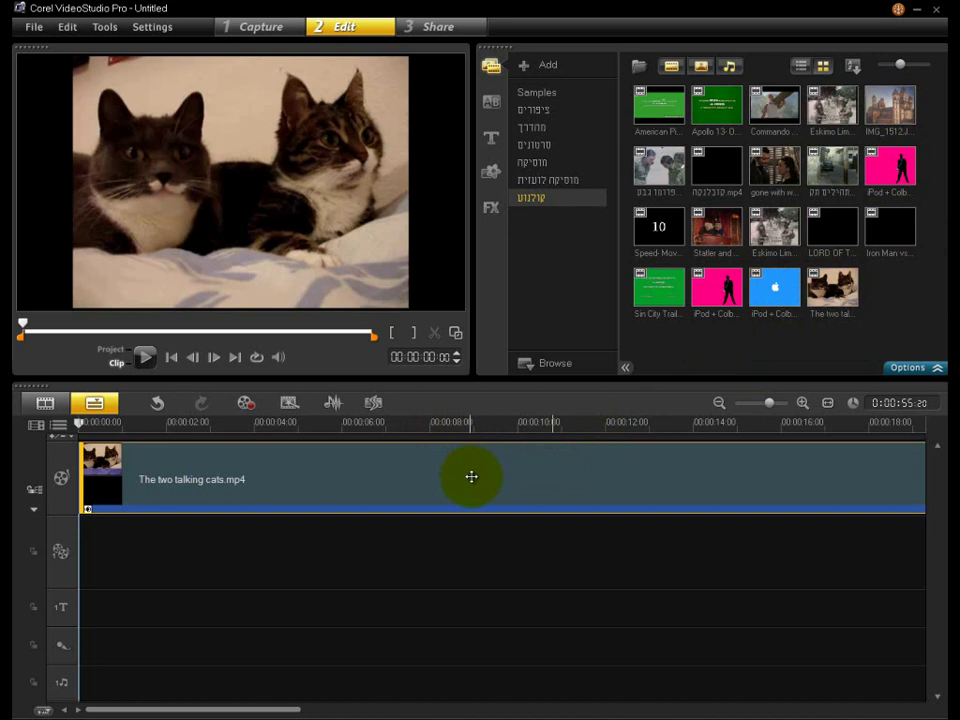
click(145, 357)
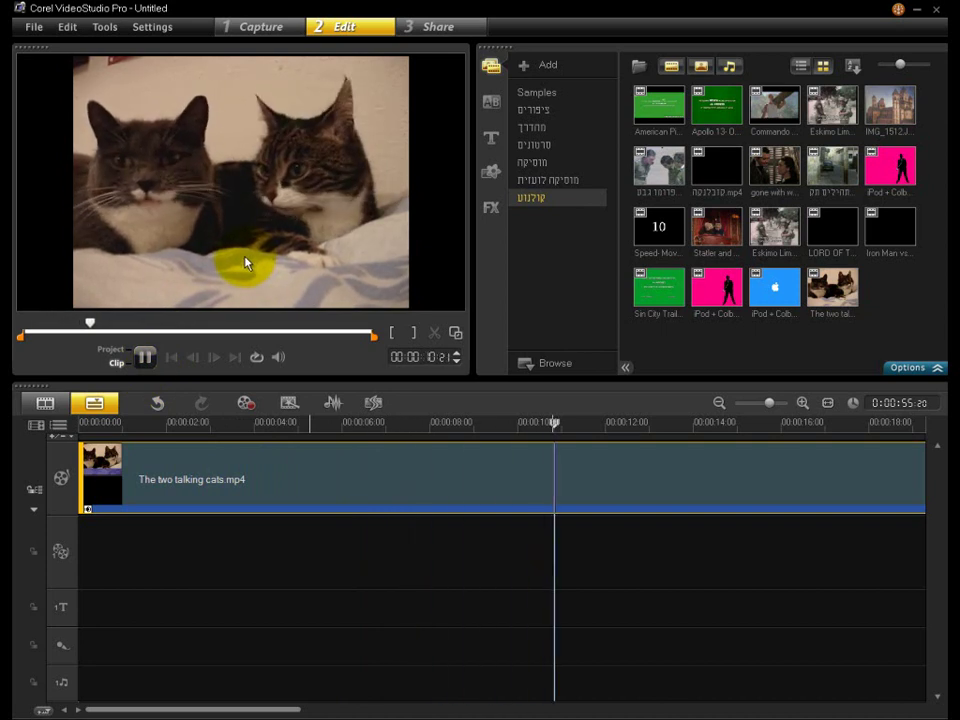
click(145, 357)
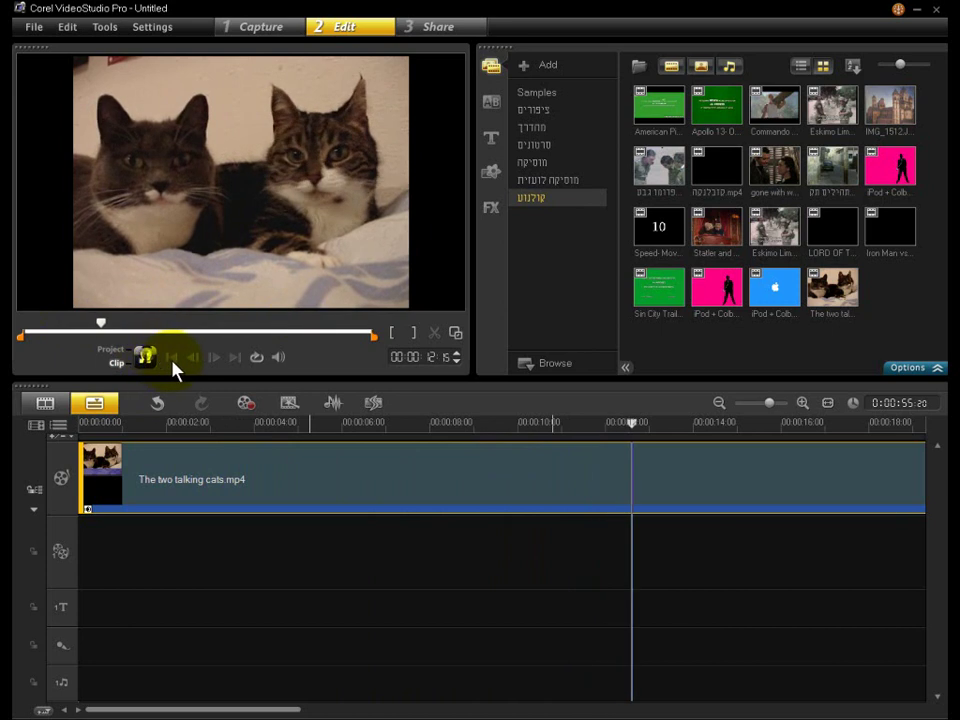
- Open the cats clip in Multi-trim Video and mark the start of the first segment at 0:00:03.24
right_click(435, 477)
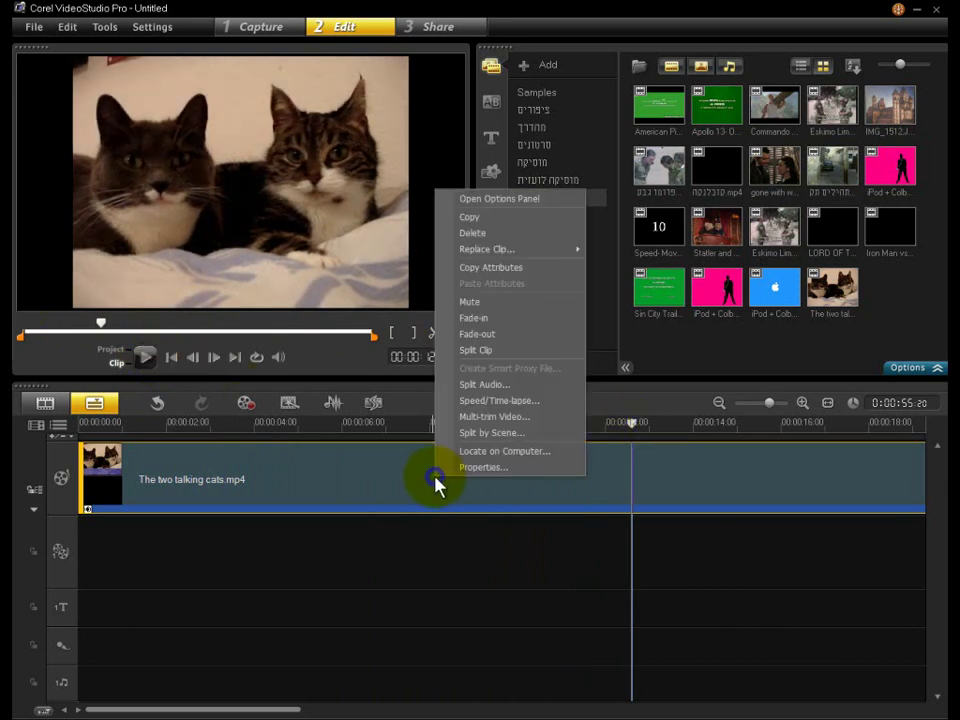
click(467, 416)
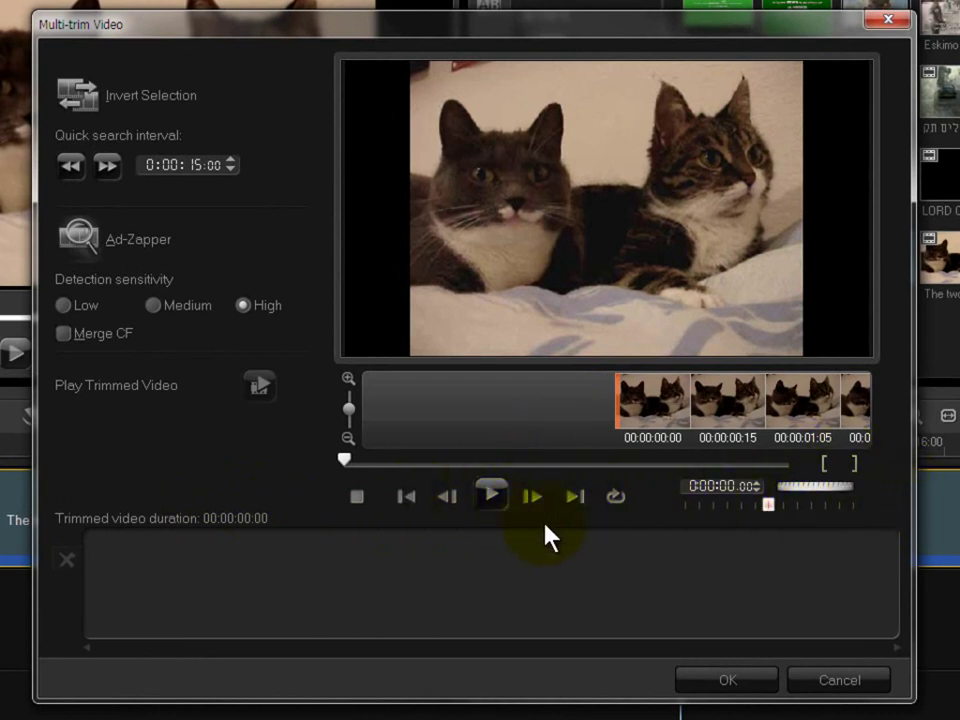
mouse_move(827, 495)
mouse_down()
mouse_move(797, 506)
mouse_move(840, 506)
mouse_up()
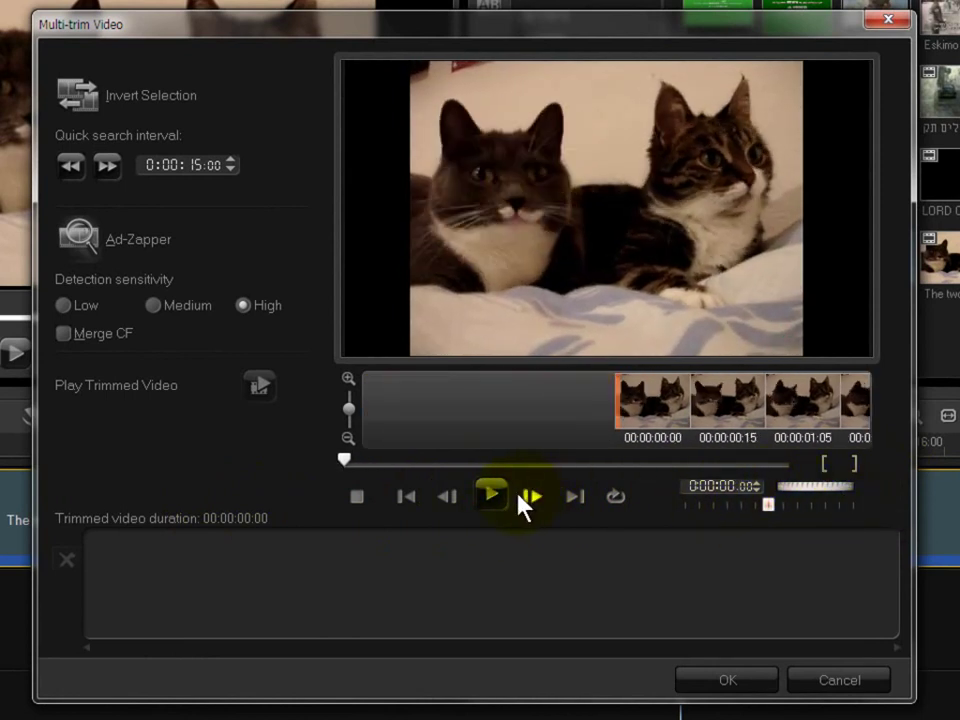
click(497, 493)
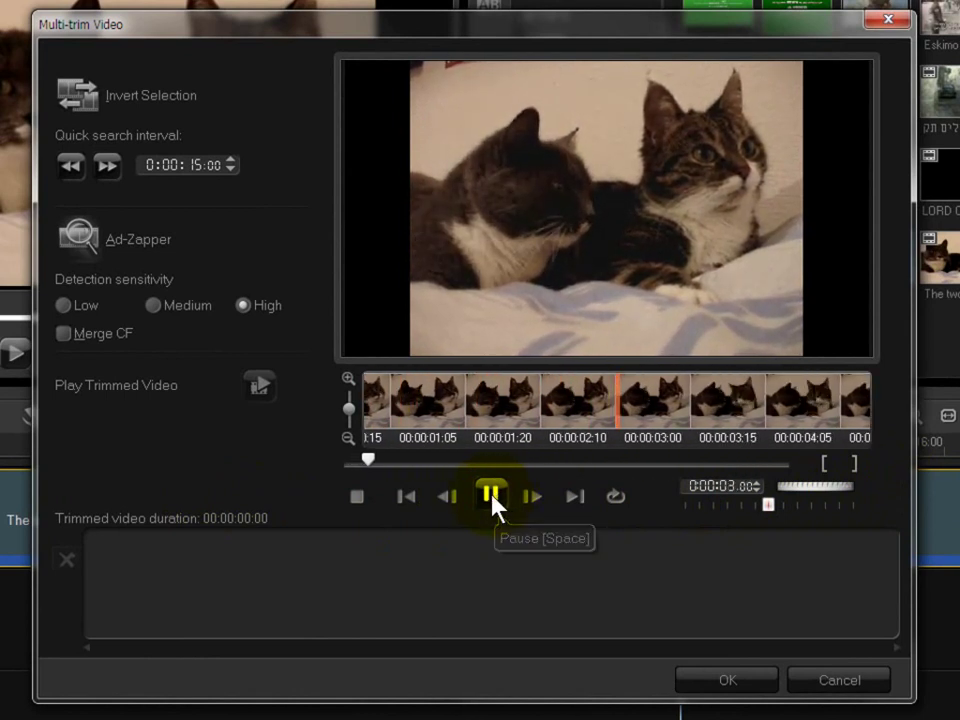
click(492, 497)
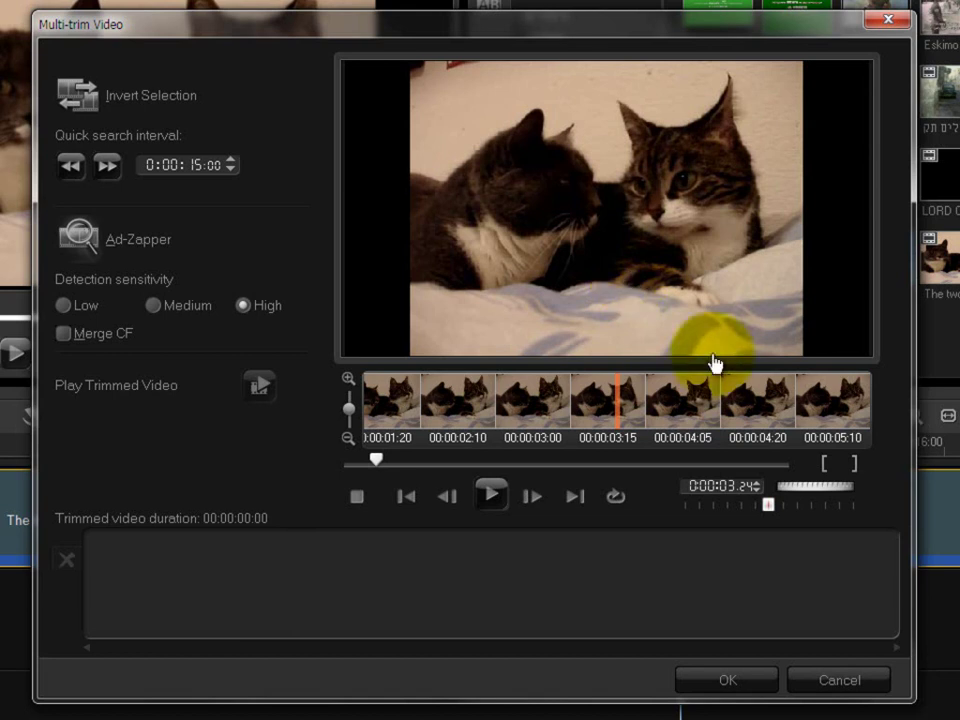
click(824, 463)
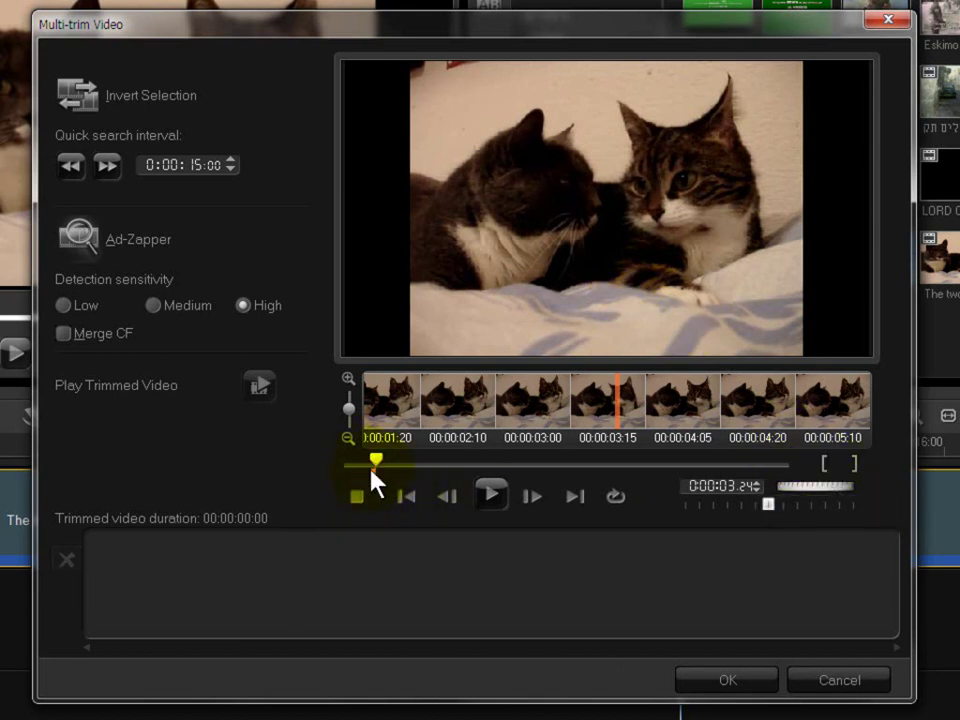
- Advance the playback to 0:00:08.02 and mark the end of the first segment there
click(491, 493)
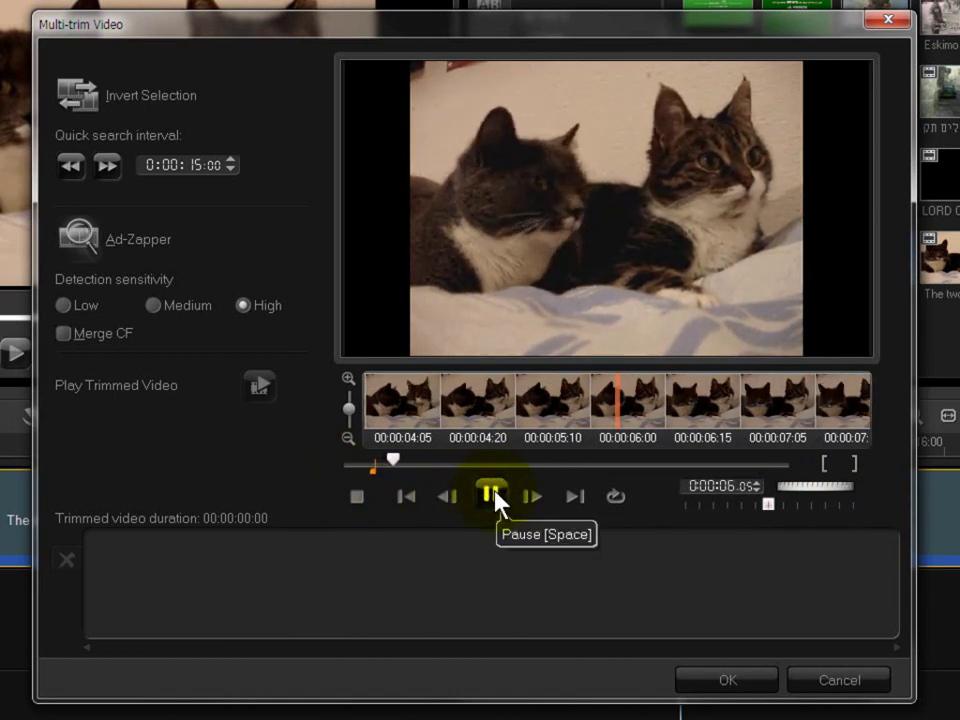
click(492, 494)
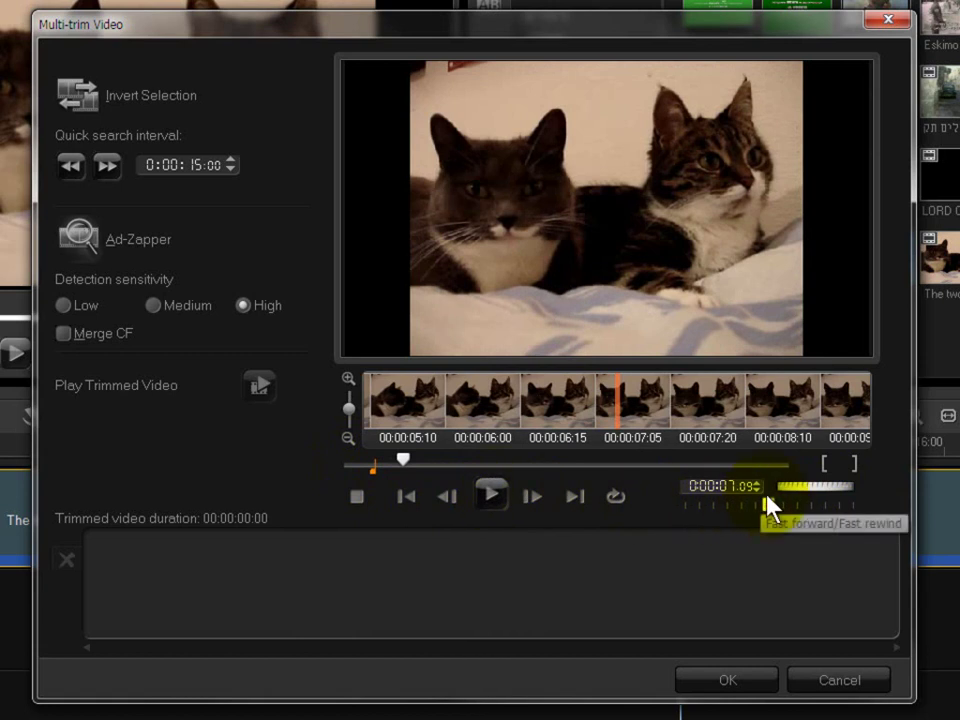
drag(810, 503, 829, 507)
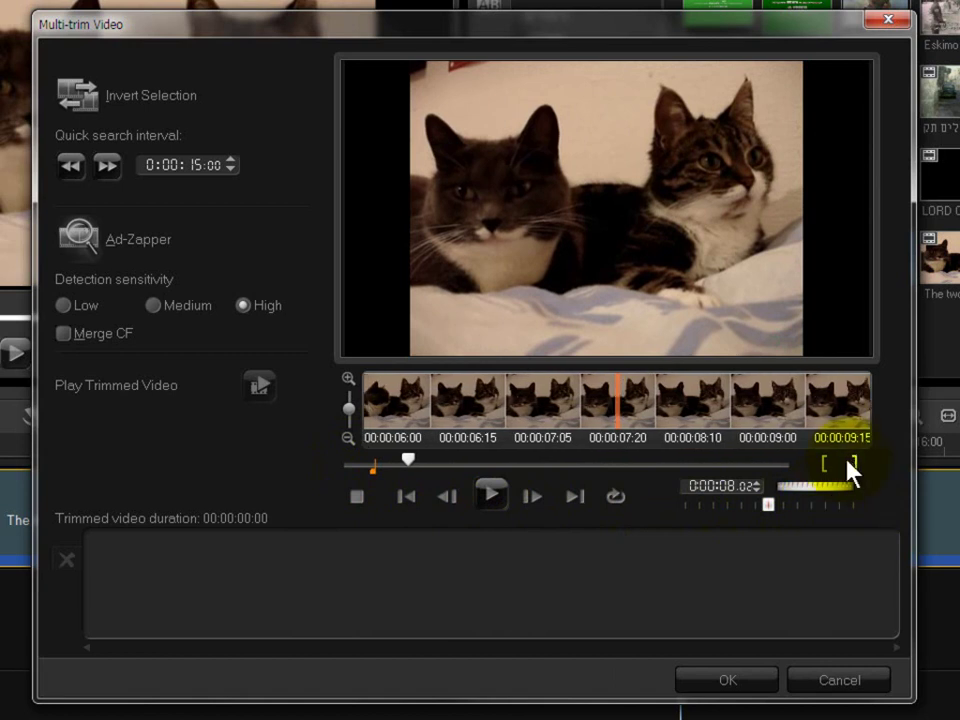
click(856, 465)
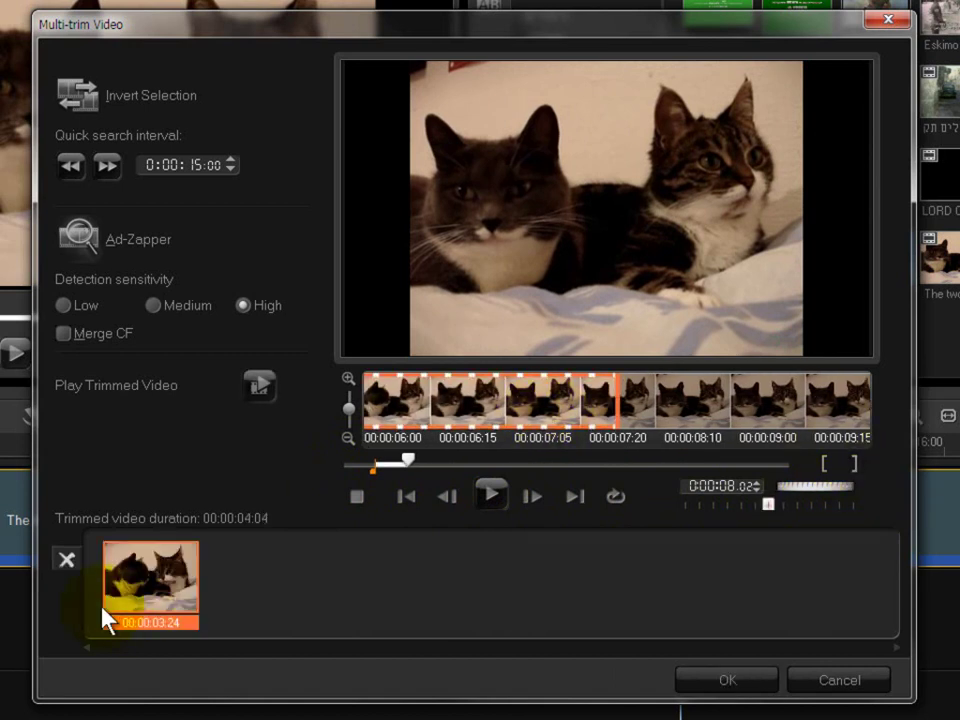
- Mark a second segment of the cats clip from 0:00:13.06 to 0:00:23.15
click(492, 495)
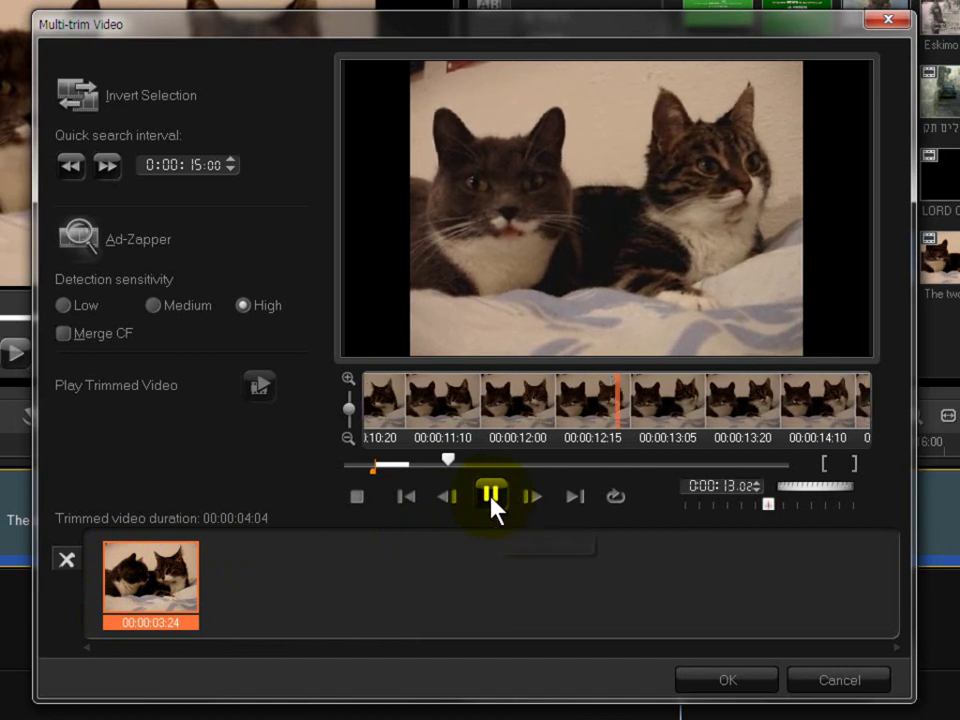
click(492, 508)
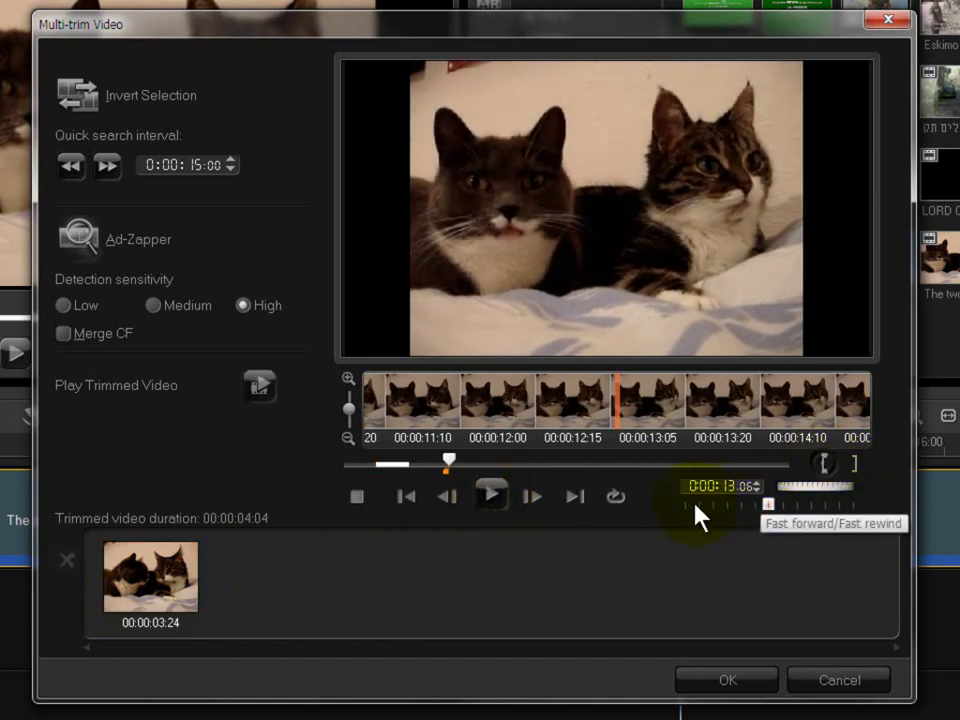
click(493, 510)
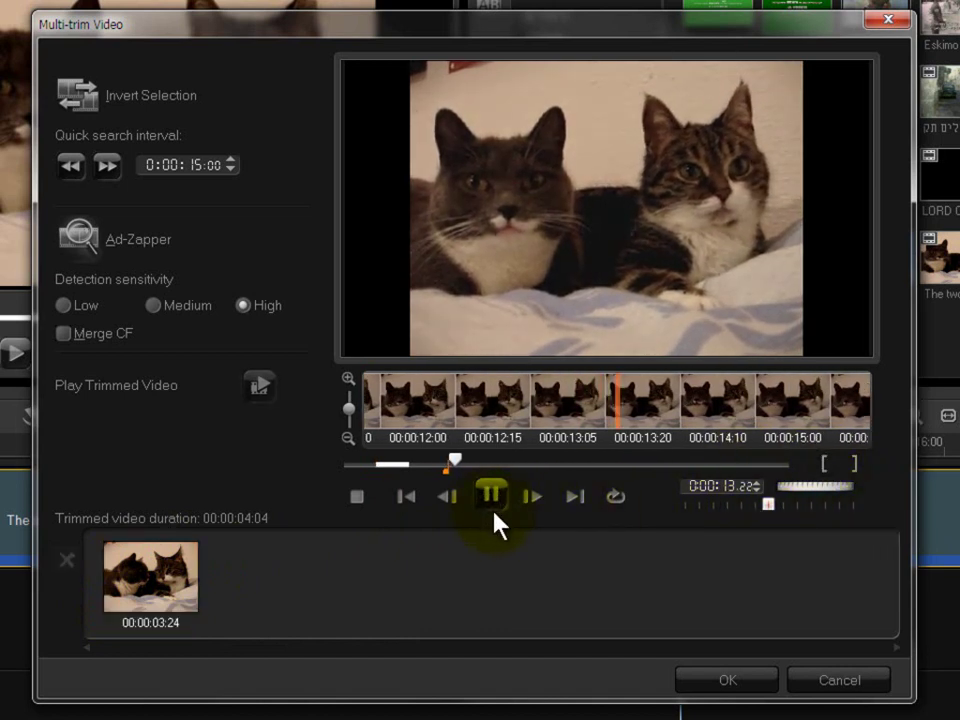
click(493, 495)
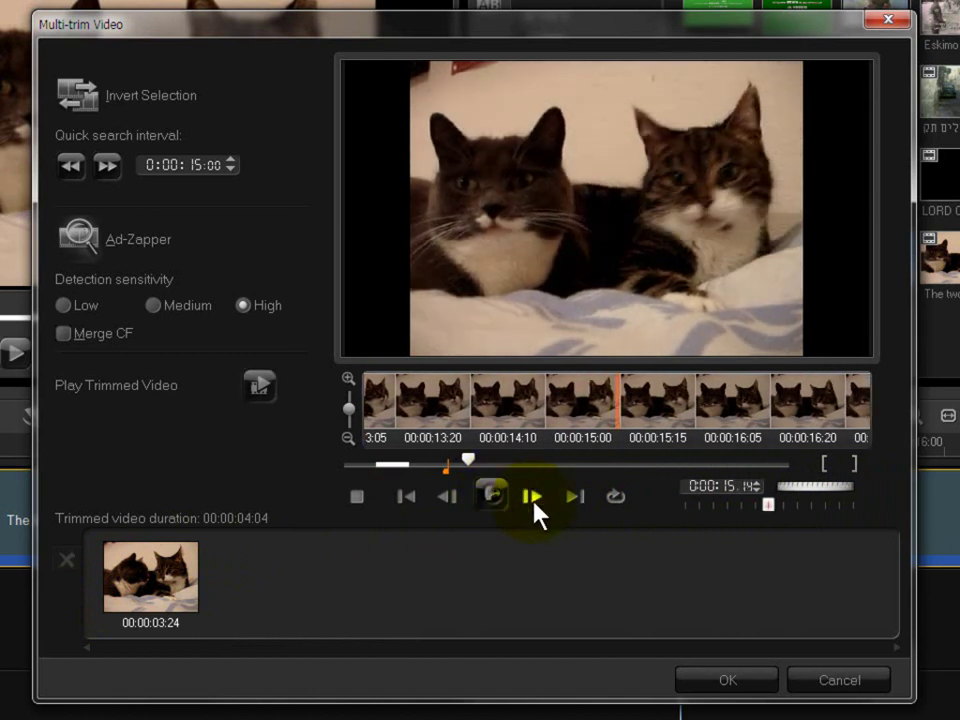
drag(770, 515, 810, 506)
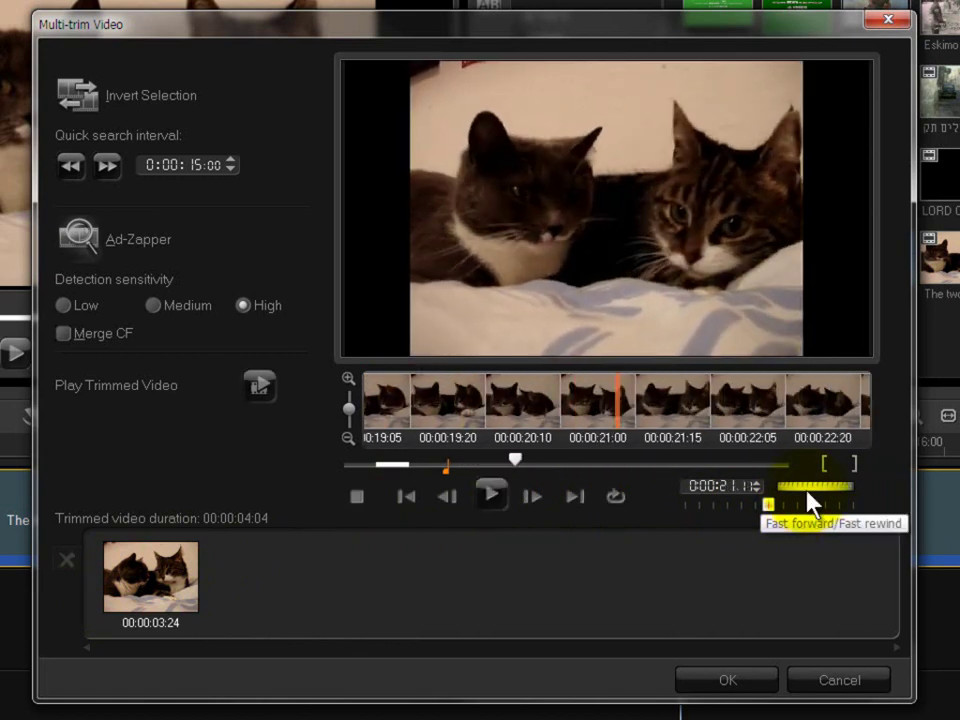
click(491, 494)
click(491, 503)
click(533, 497)
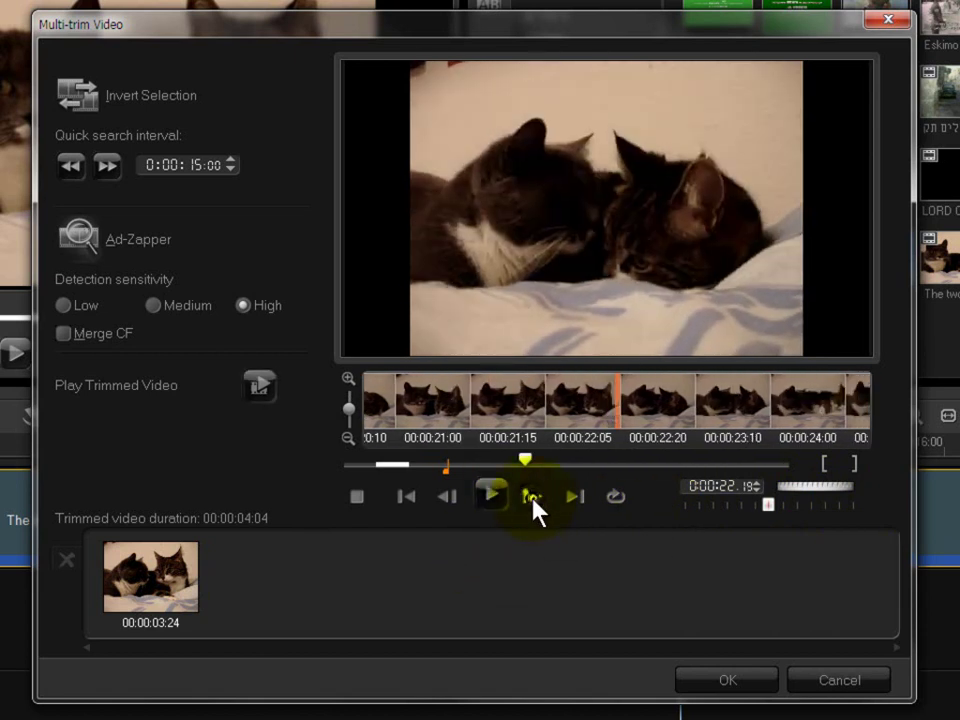
click(533, 497)
click(533, 497)
click(533, 497)
click(533, 497)
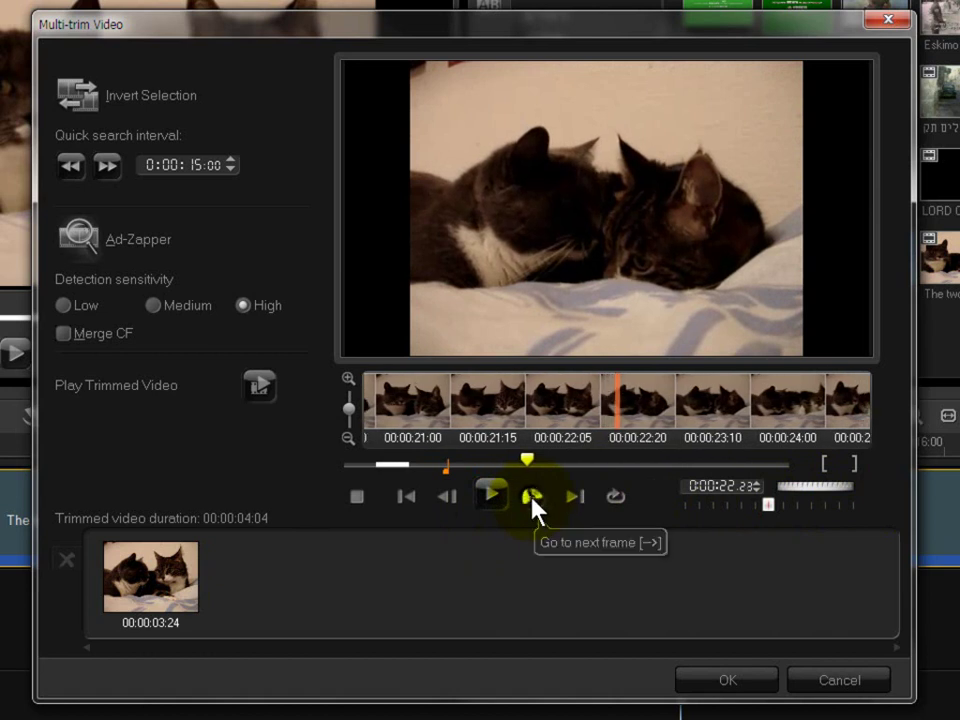
mouse_move(805, 497)
mouse_down()
mouse_move(825, 501)
mouse_move(810, 506)
mouse_move(816, 489)
mouse_move(795, 486)
mouse_move(819, 495)
mouse_up()
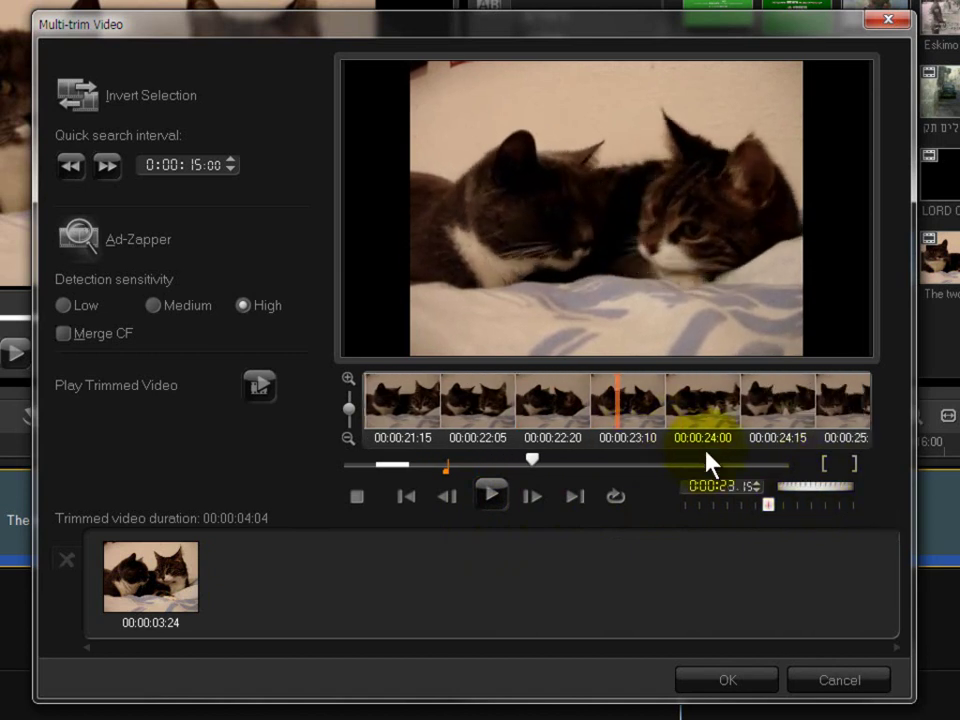
click(853, 464)
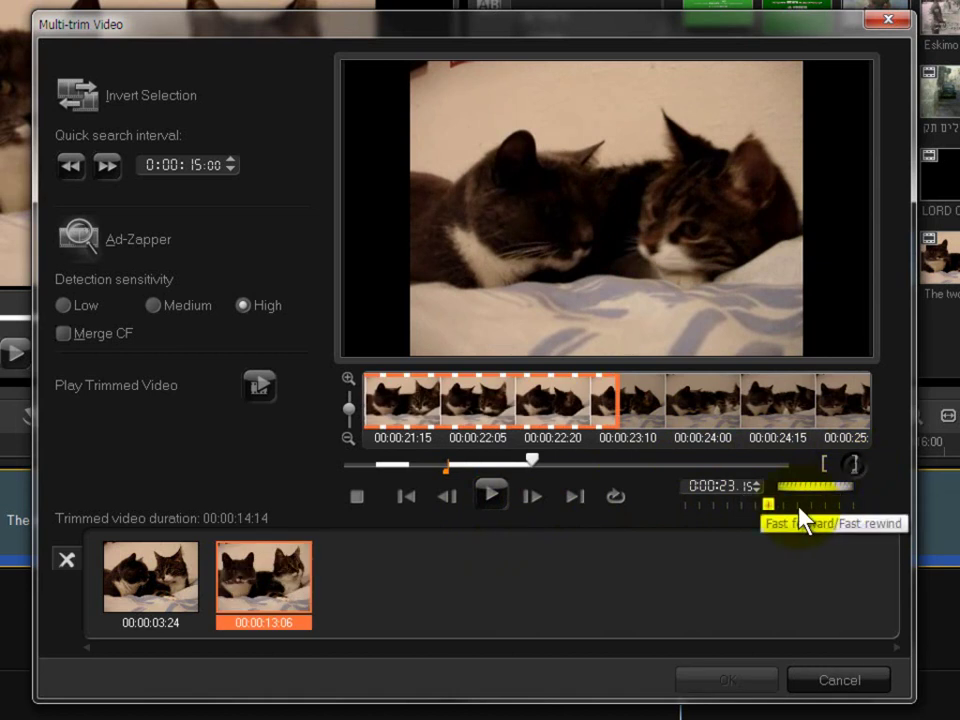
- Mark another segment of the cats clip from 0:00:32.16 to 0:00:36.17
click(489, 497)
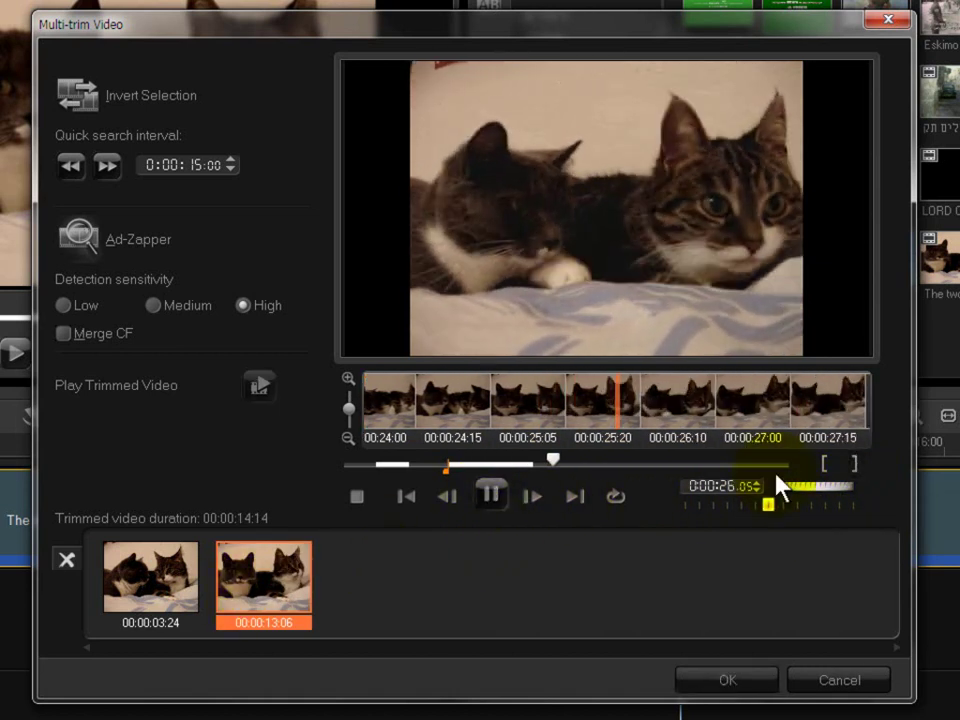
click(739, 594)
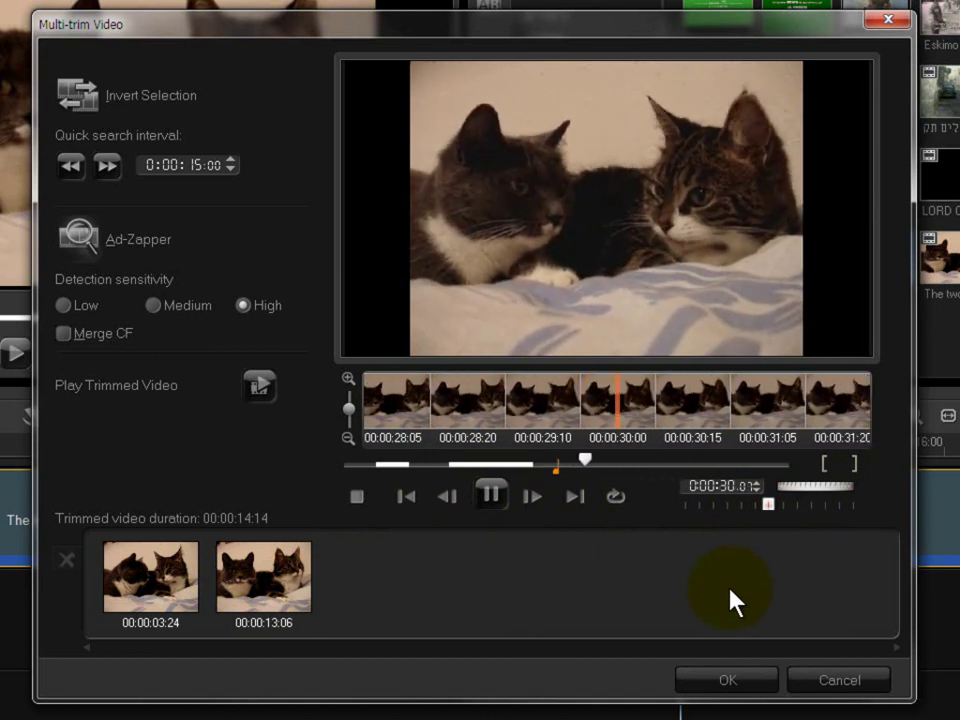
click(492, 496)
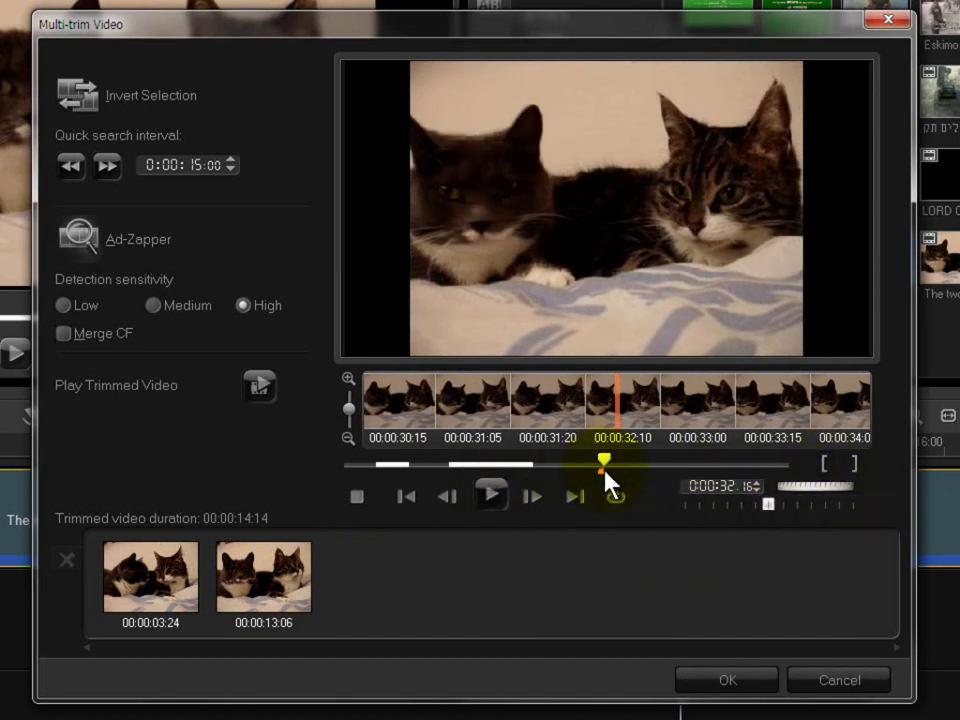
drag(607, 472, 637, 466)
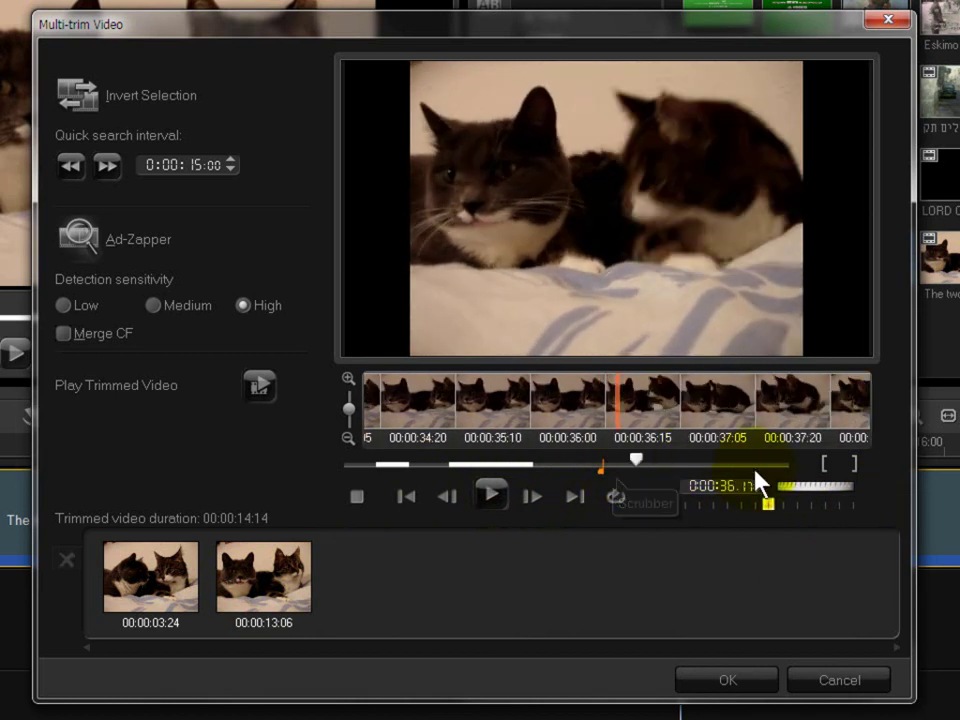
click(853, 464)
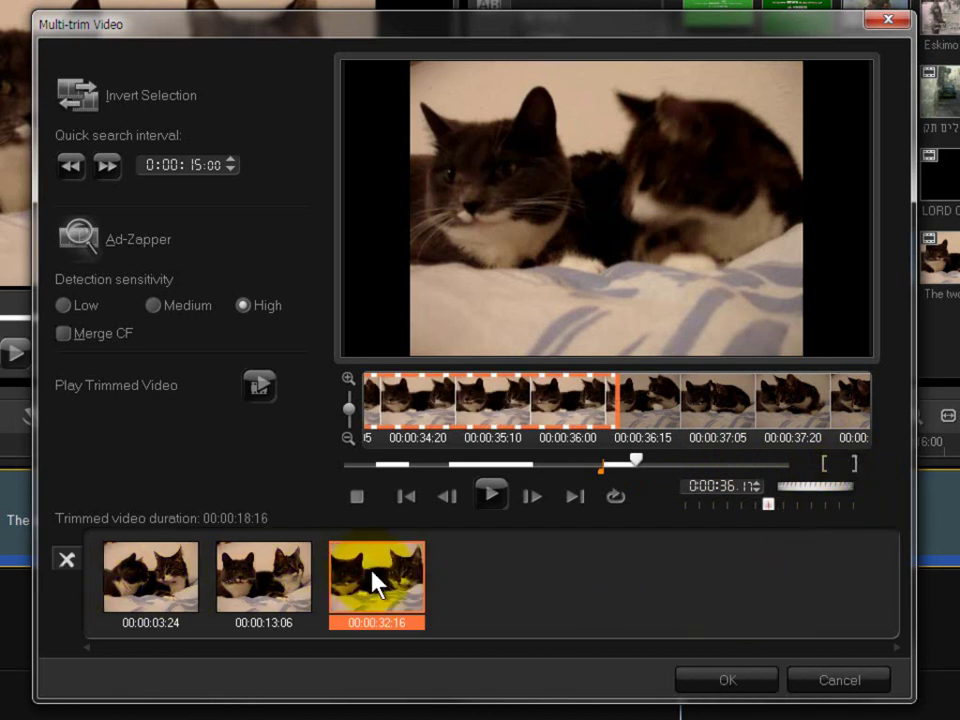
- Look through the trimmed segments and delete the one starting at 00:00:13:06
click(375, 579)
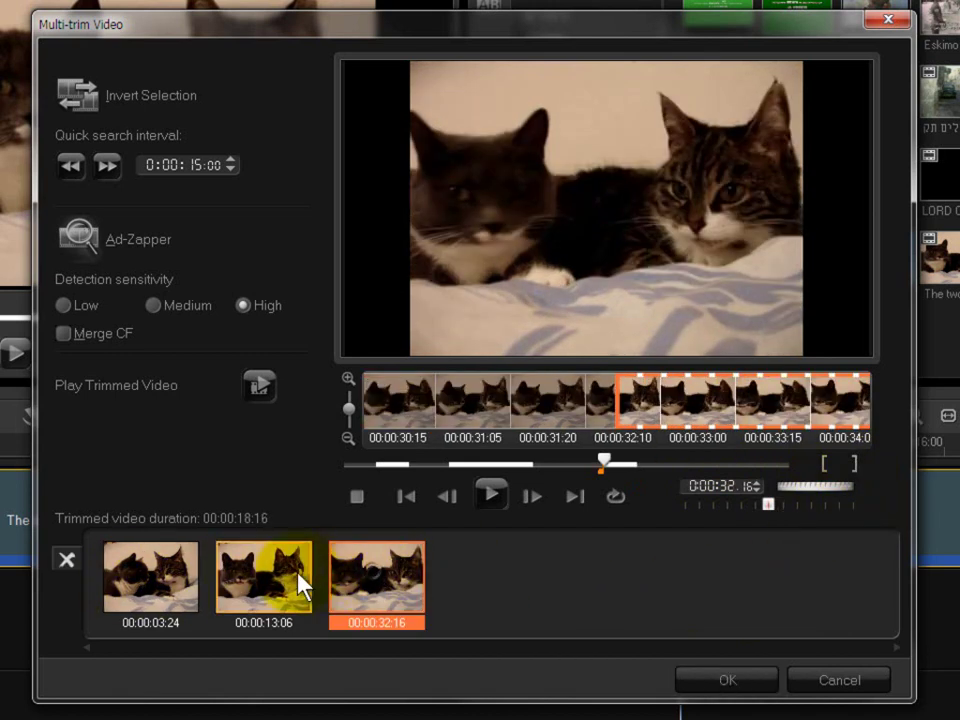
click(290, 585)
click(185, 594)
click(260, 578)
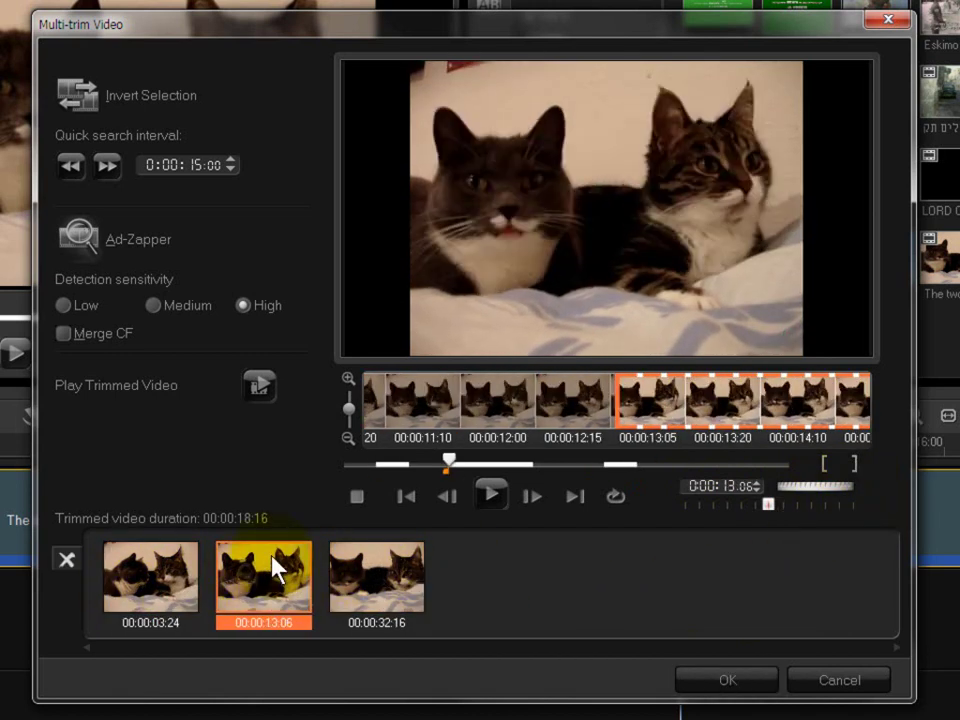
click(65, 562)
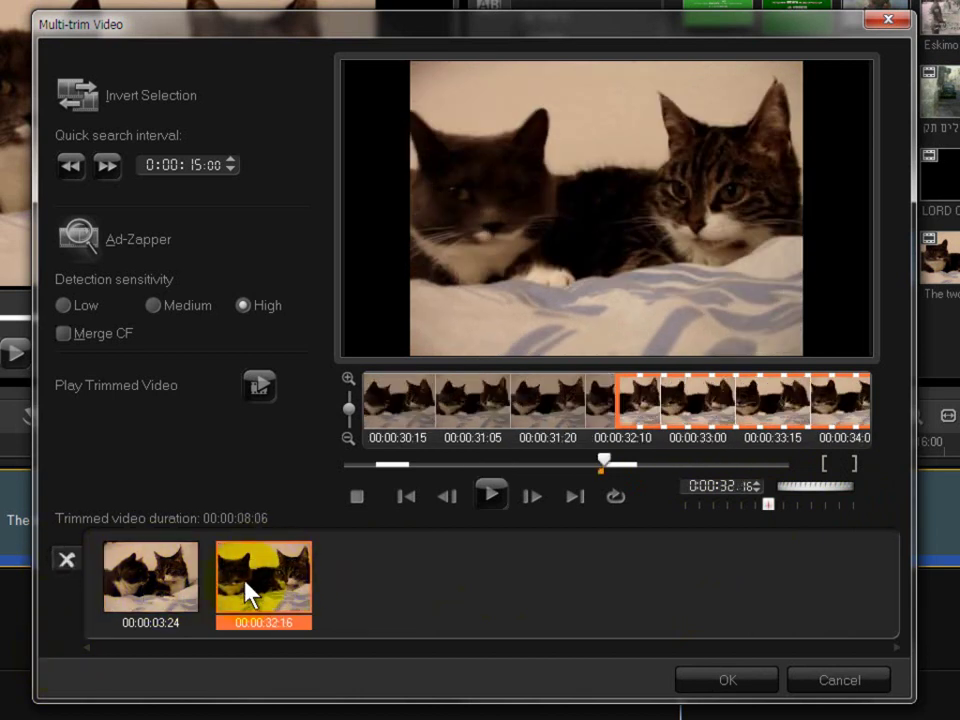
- Check the two remaining segments and apply the multi-trim to the cats clip on the timeline
click(160, 598)
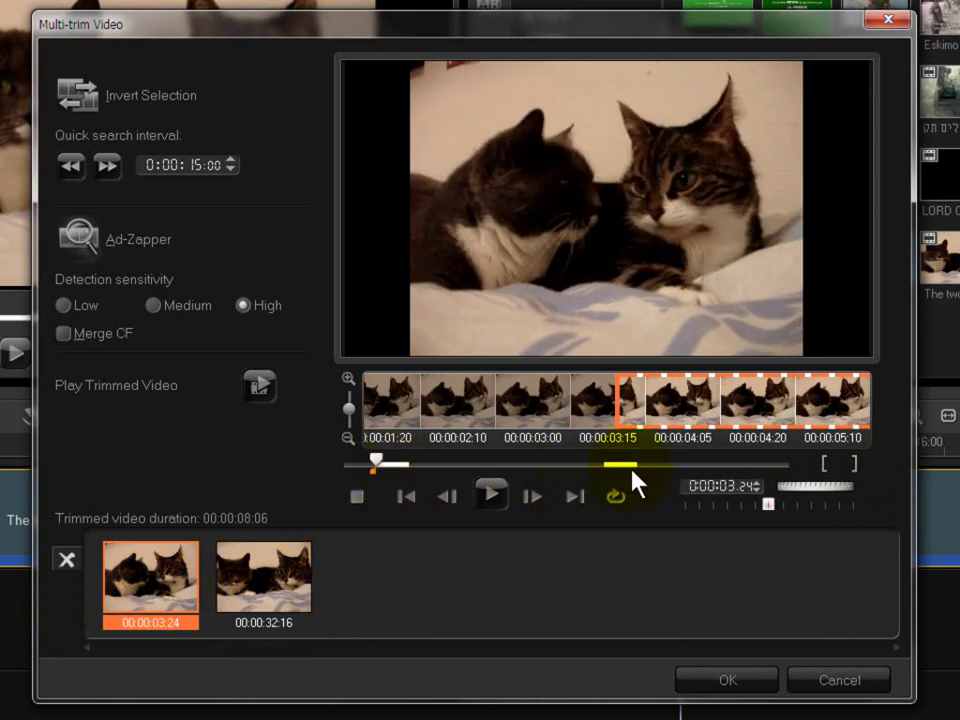
click(228, 563)
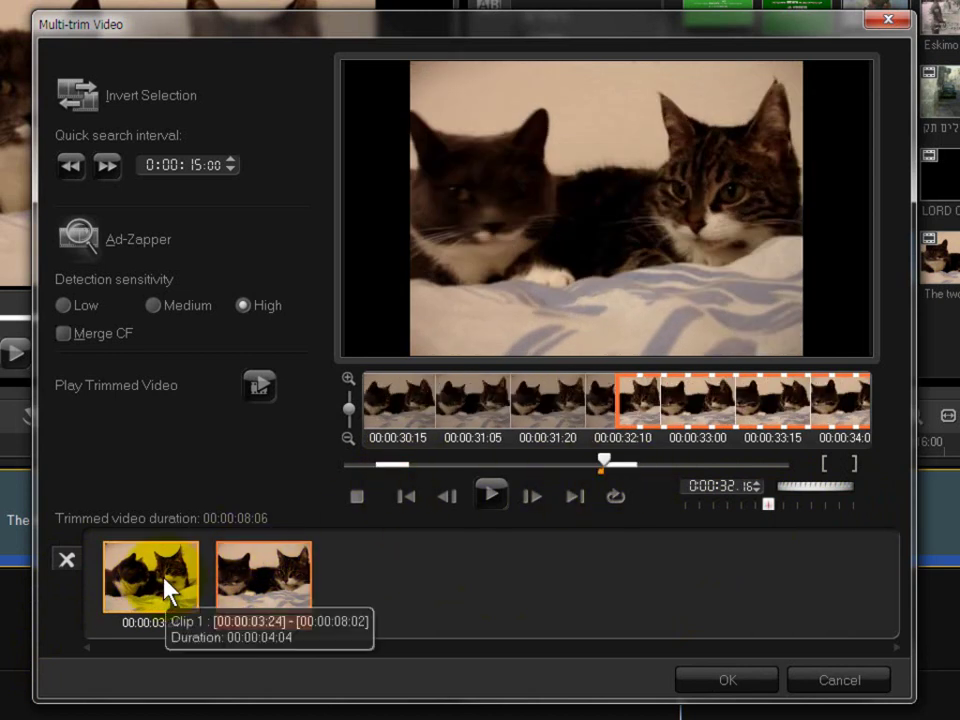
click(165, 582)
click(252, 584)
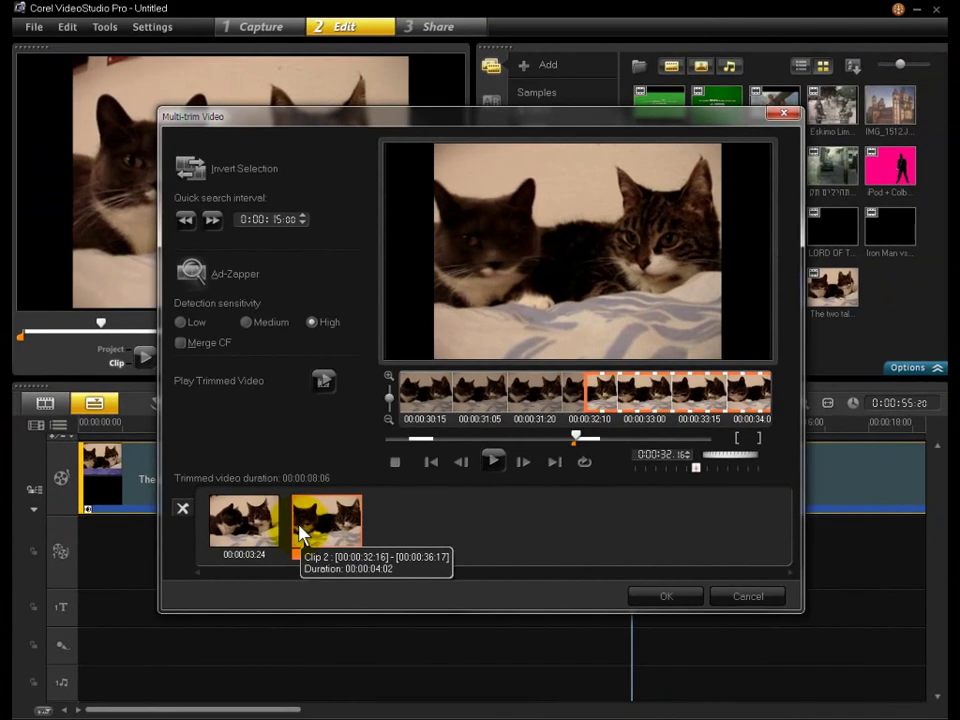
click(641, 599)
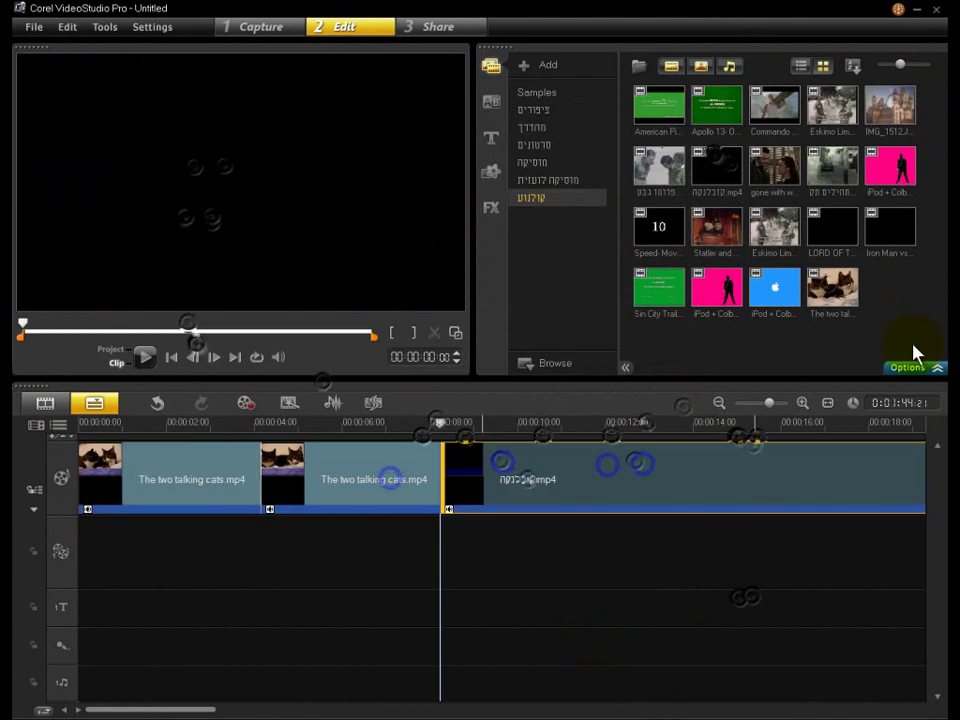
- Open Multi-trim Video for the קזבלנקה.mp4 timeline clip and mark a segment from 0:00:02.05 to 0:00:13.10
click(481, 474)
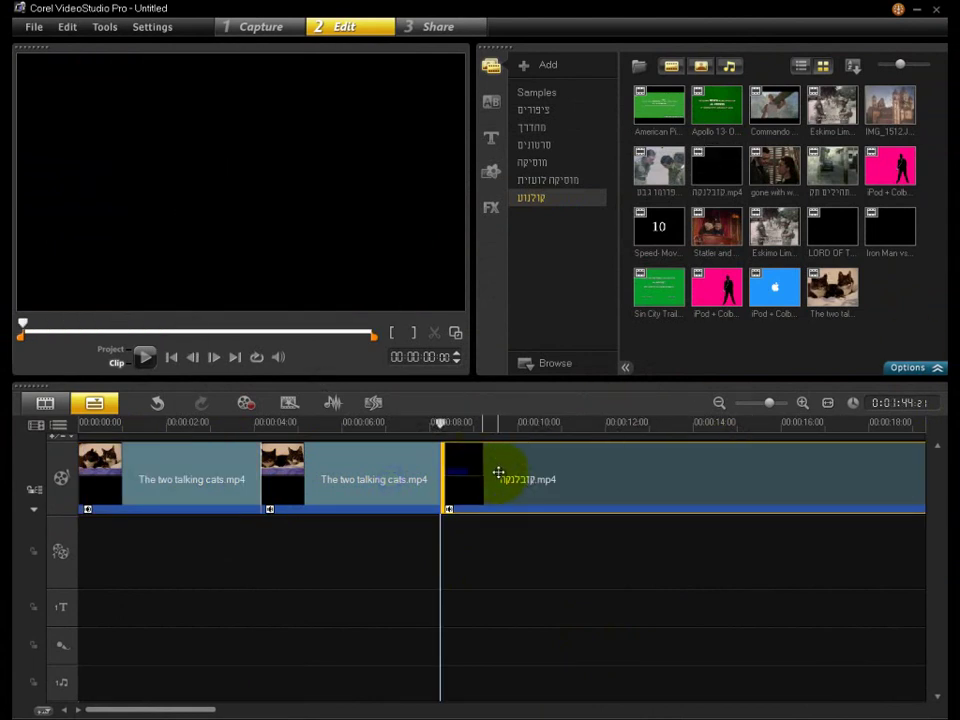
right_click(498, 472)
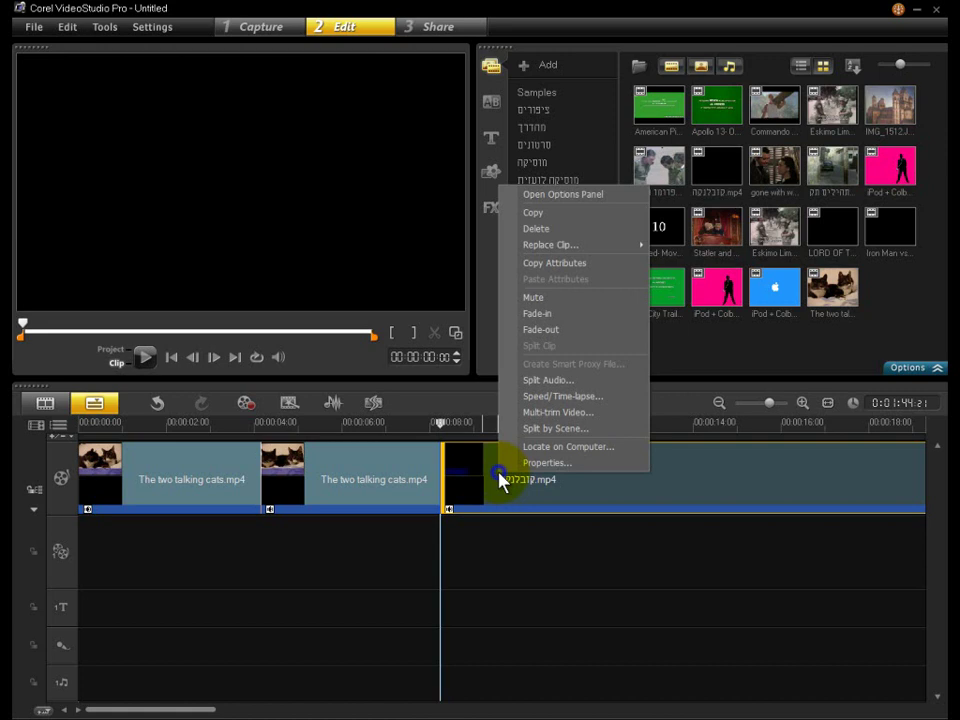
click(531, 410)
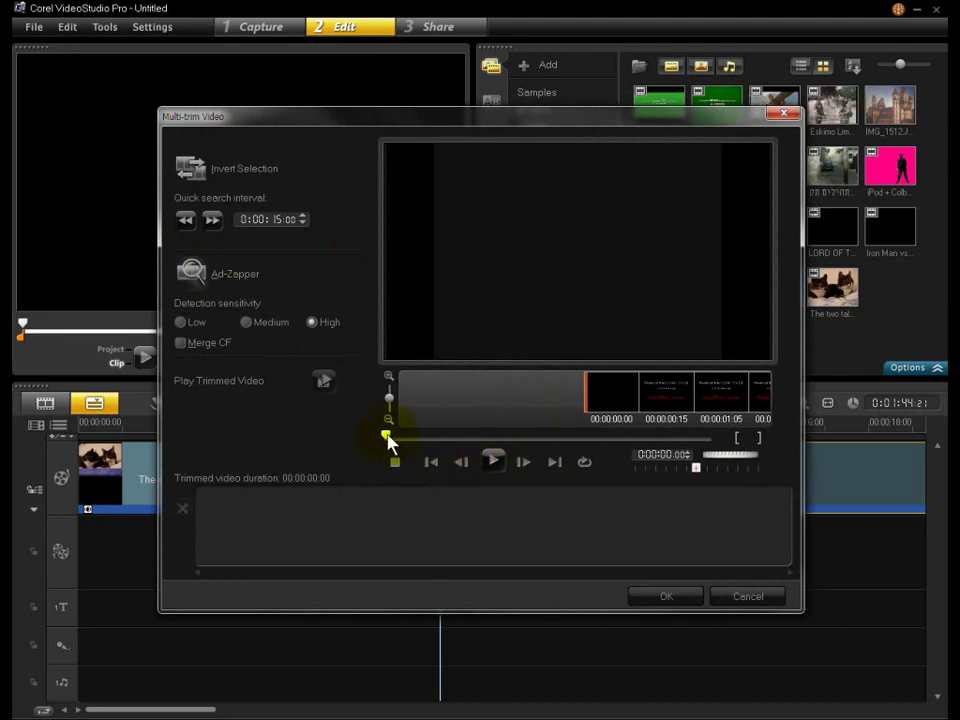
drag(385, 440, 404, 443)
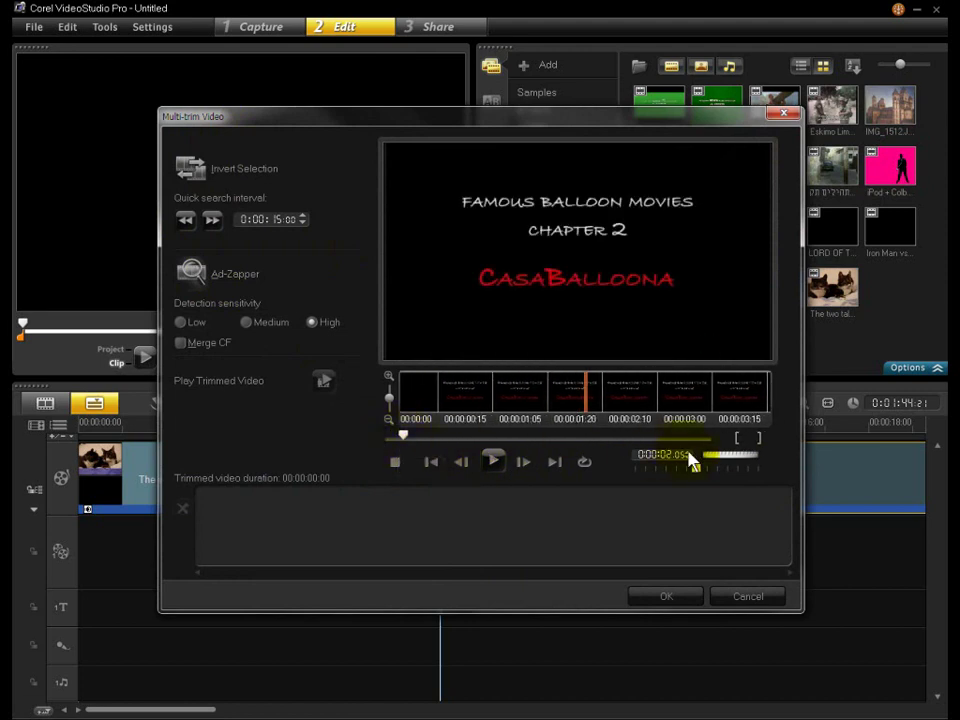
click(492, 440)
click(813, 457)
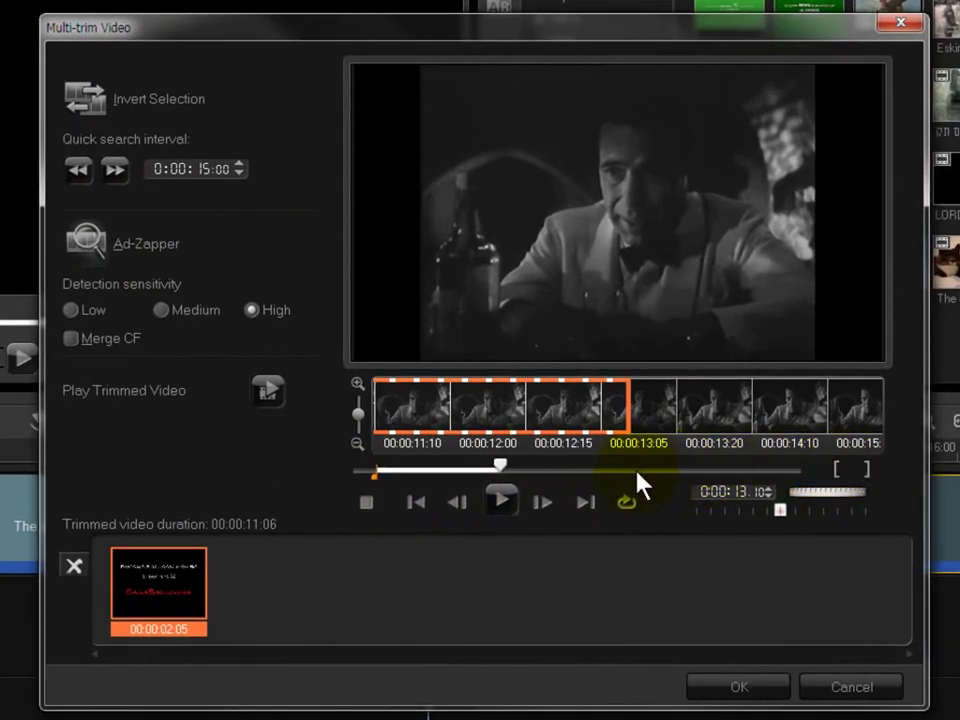
- Mark a second segment of the קזבלנקה.mp4 clip from 0:00:21.07 to 0:00:28.21
click(589, 467)
click(836, 468)
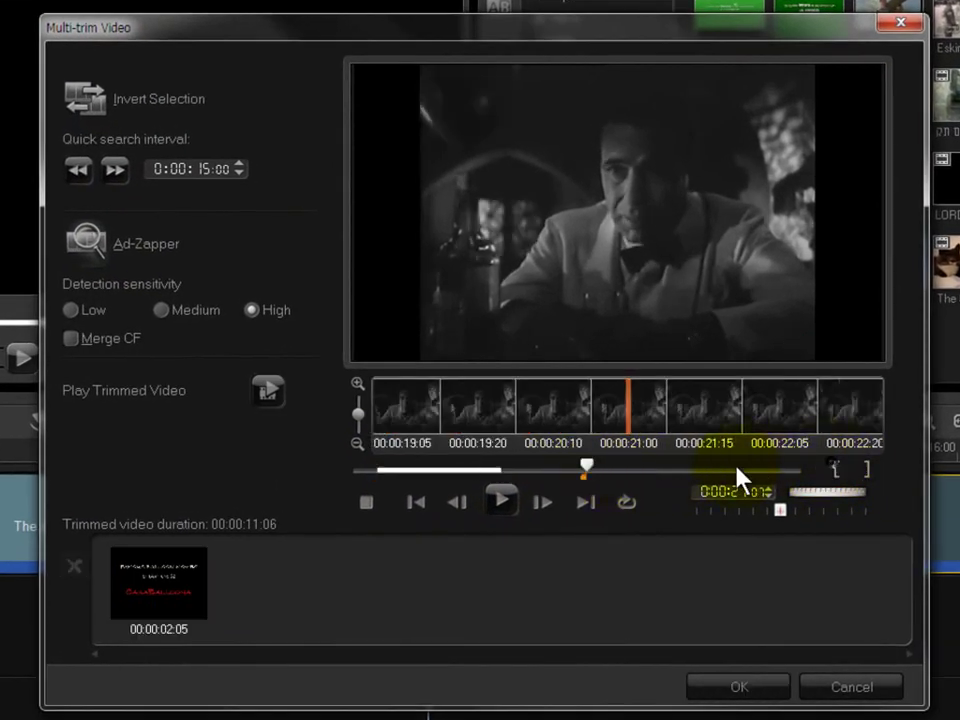
click(668, 470)
click(866, 468)
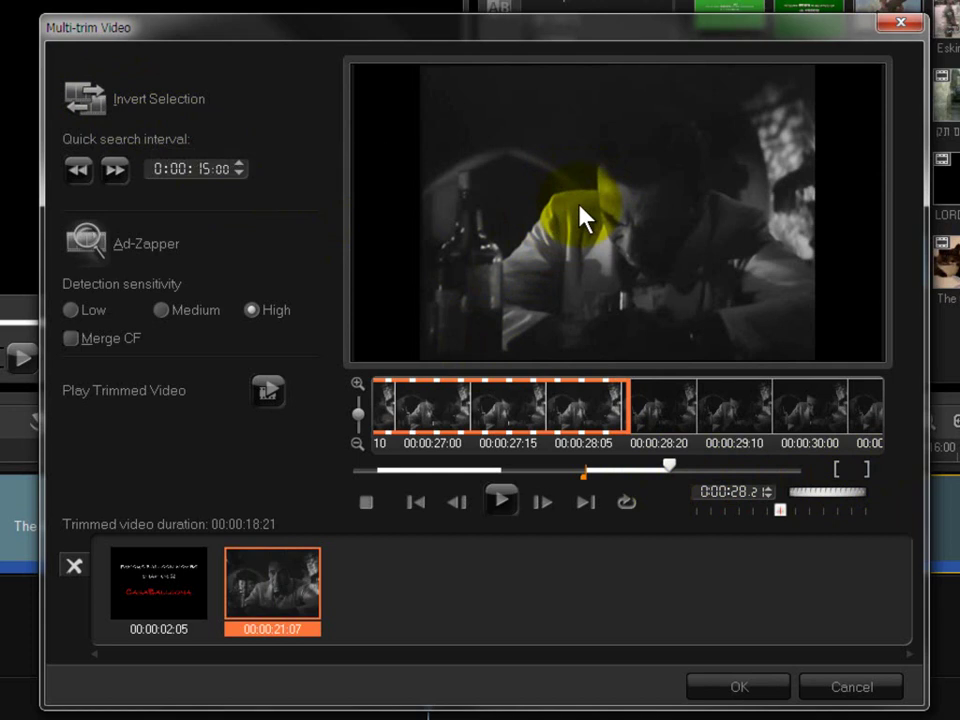
- Invert the segment selection and search backward to the clip's start in 15-second intervals, cancelling the multi-trim
click(88, 101)
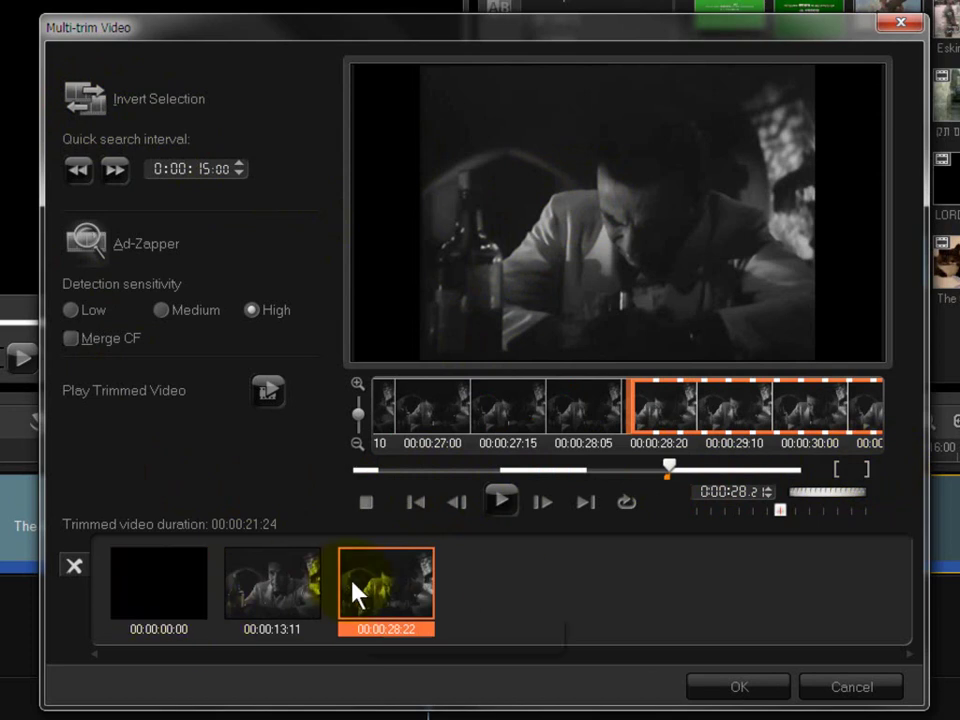
mouse_move(355, 593)
click(84, 170)
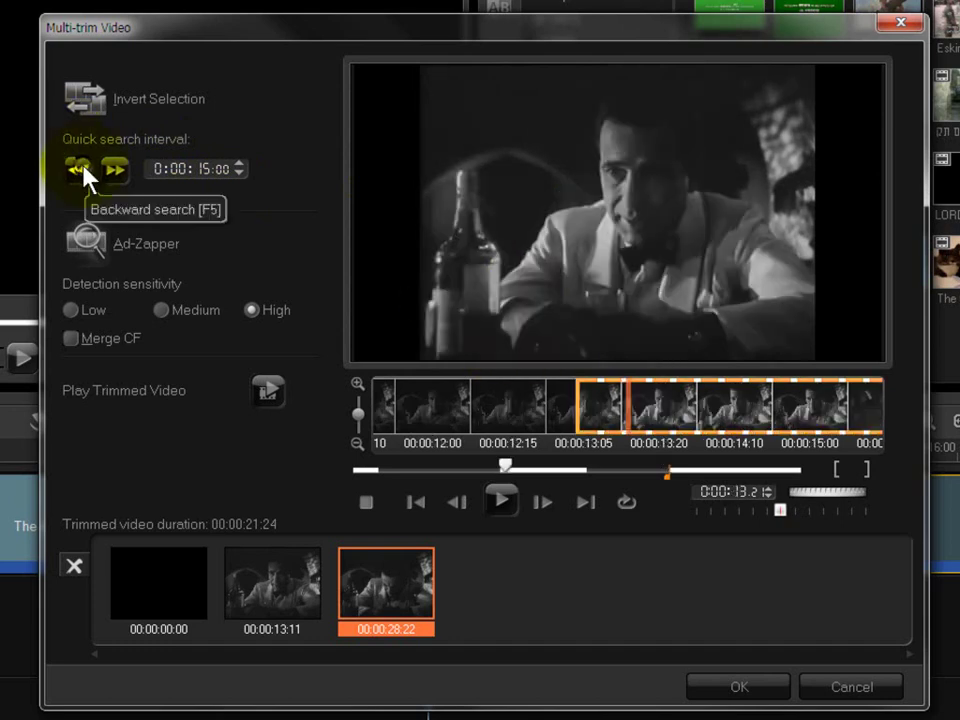
click(84, 170)
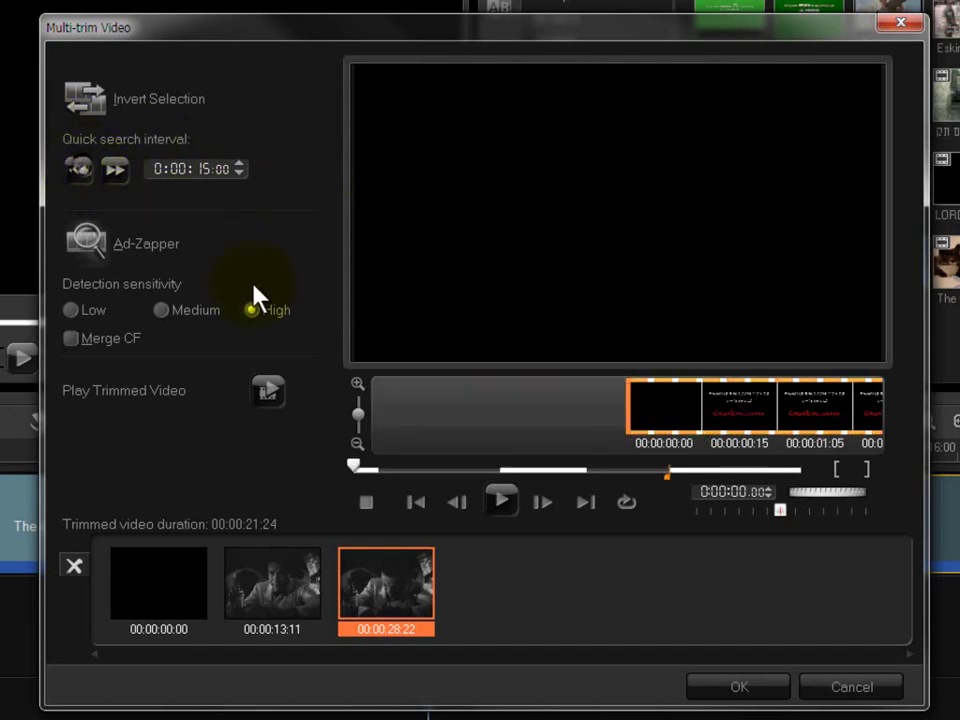
click(852, 687)
- Reopen Multi-trim Video for the קזבלנקה.mp4 clip and search forward to 0:00:30.00 in 15-second intervals
right_click(615, 527)
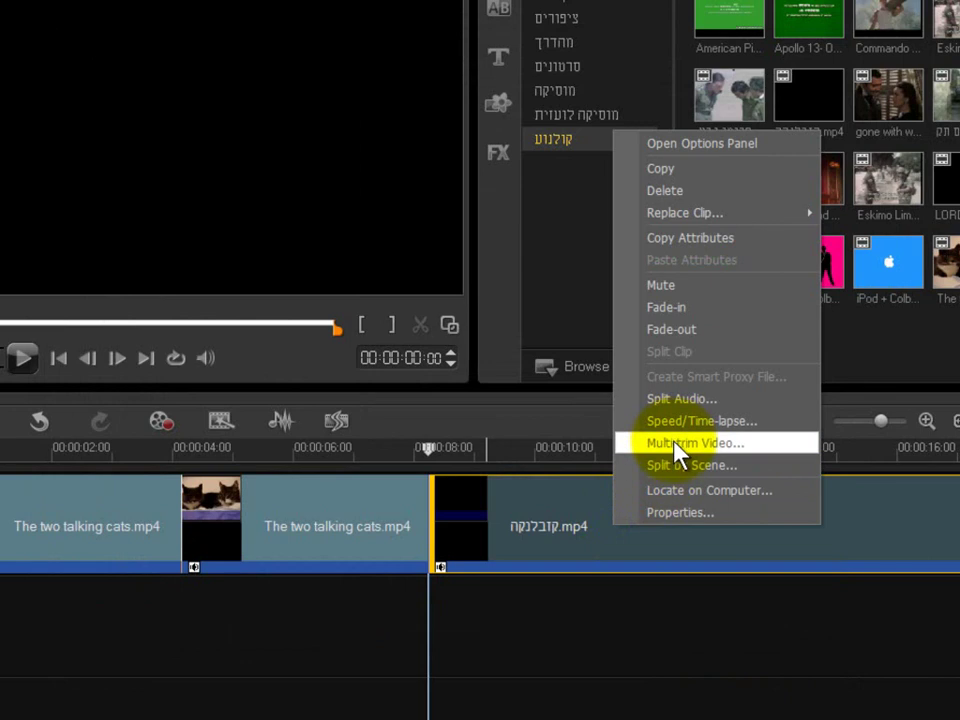
click(671, 443)
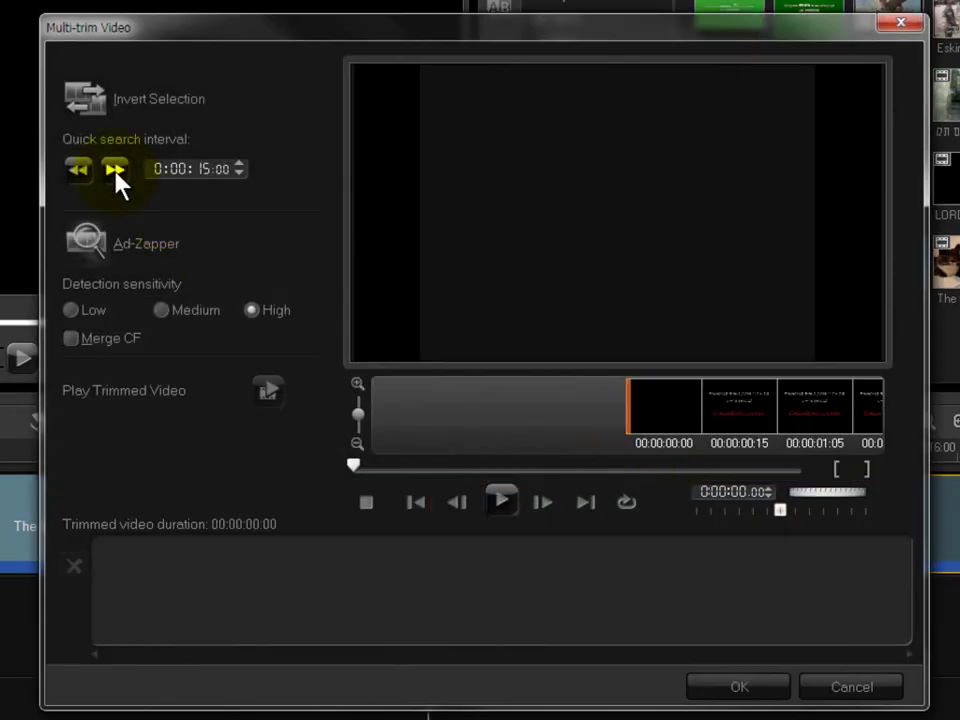
click(115, 169)
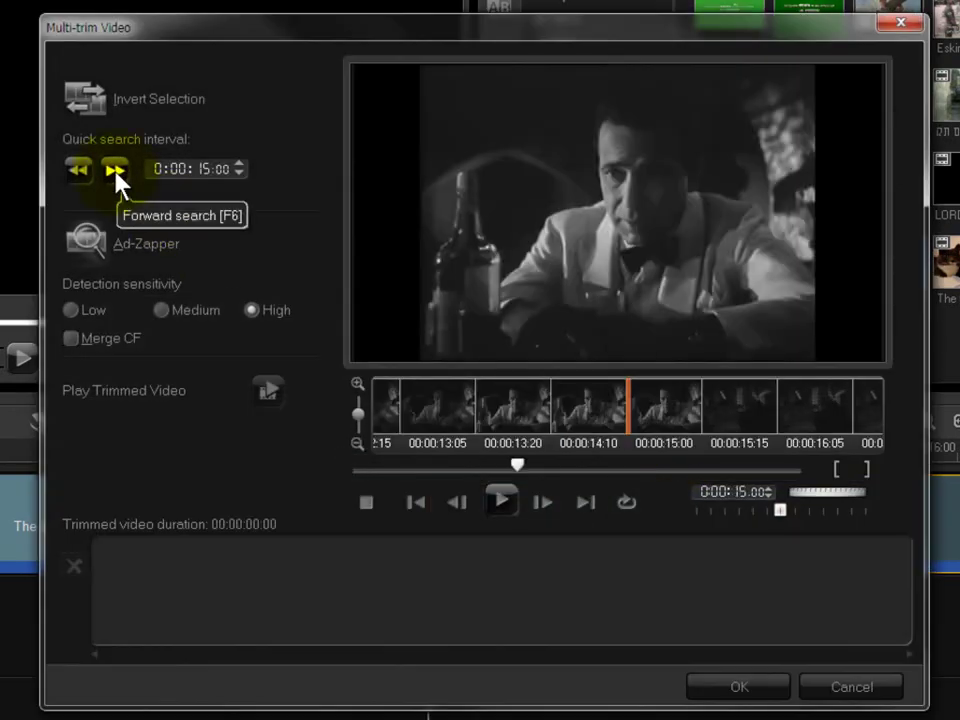
click(115, 169)
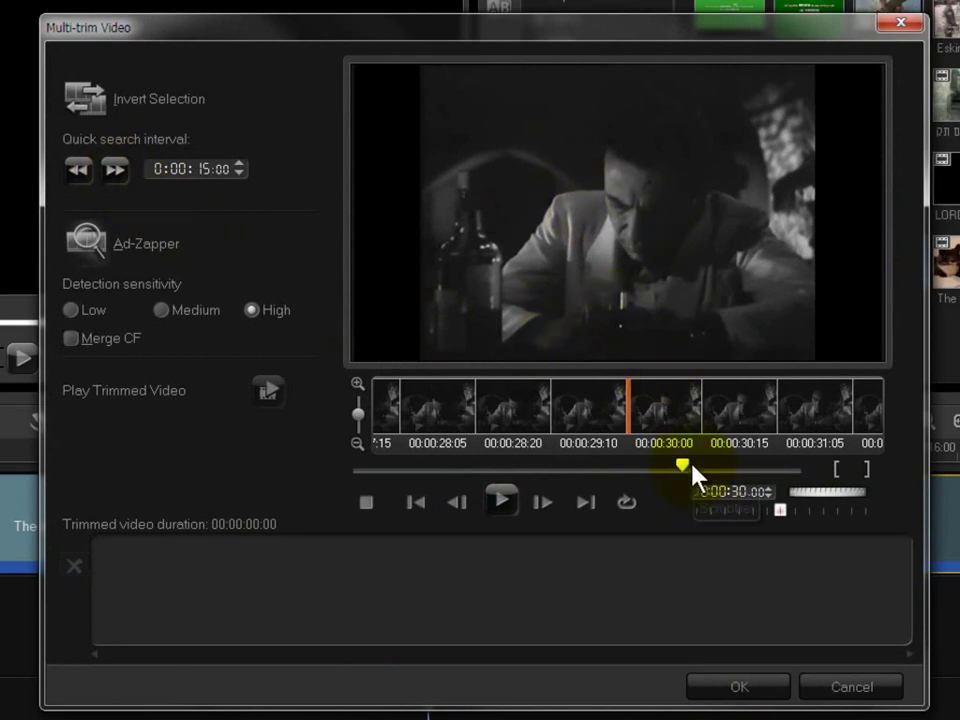
- Set the detection sensitivity to Low and search through the clip forward and backward in 15-second intervals from its start
click(92, 311)
click(415, 503)
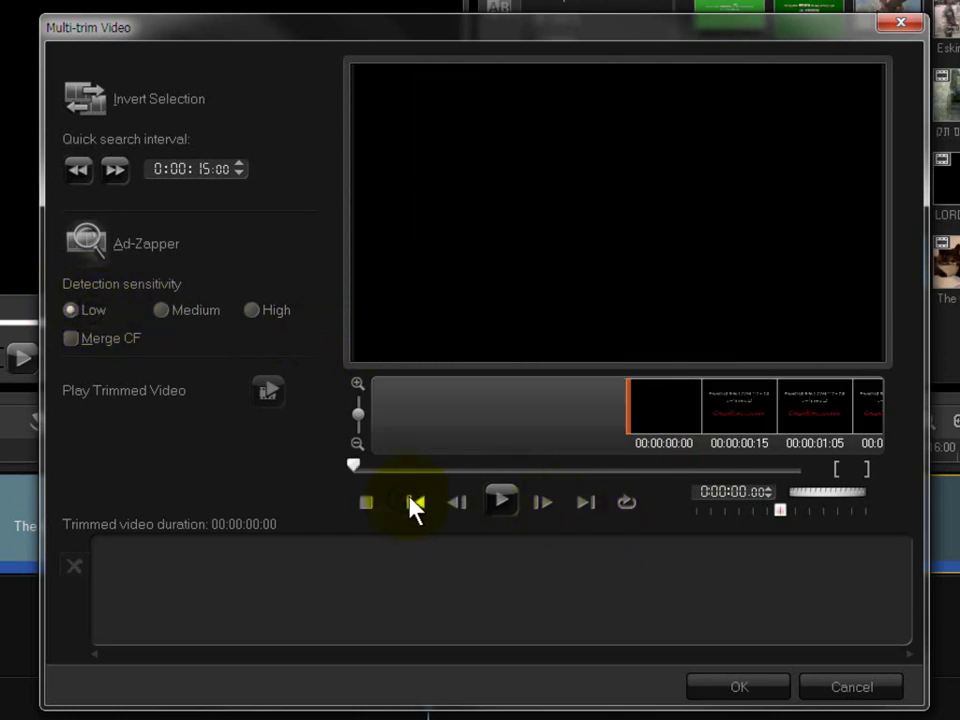
click(108, 180)
click(110, 178)
click(111, 184)
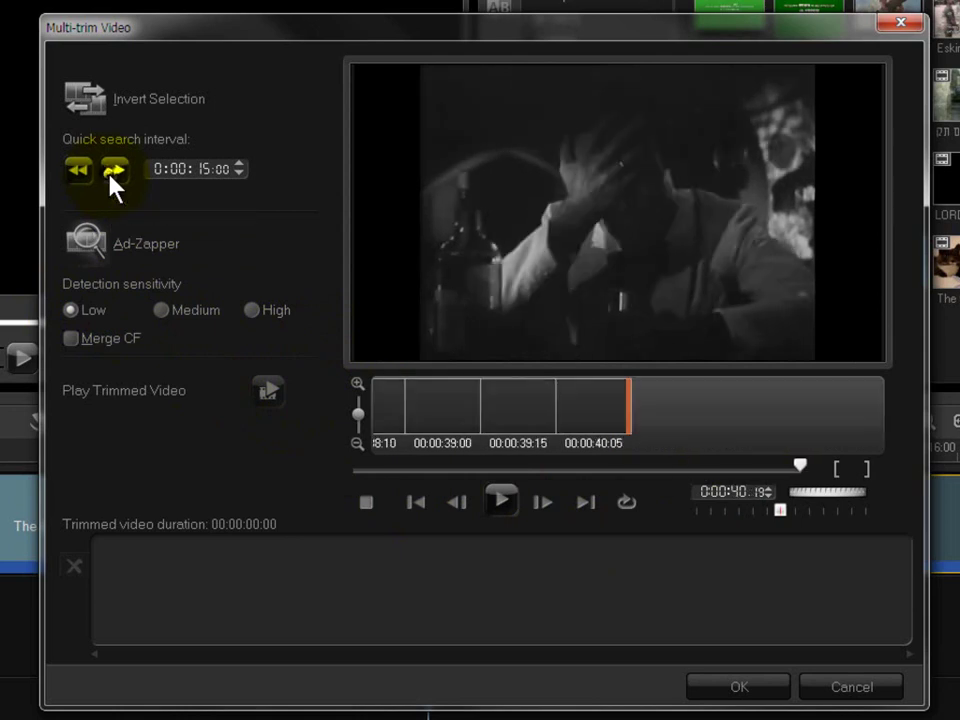
click(82, 171)
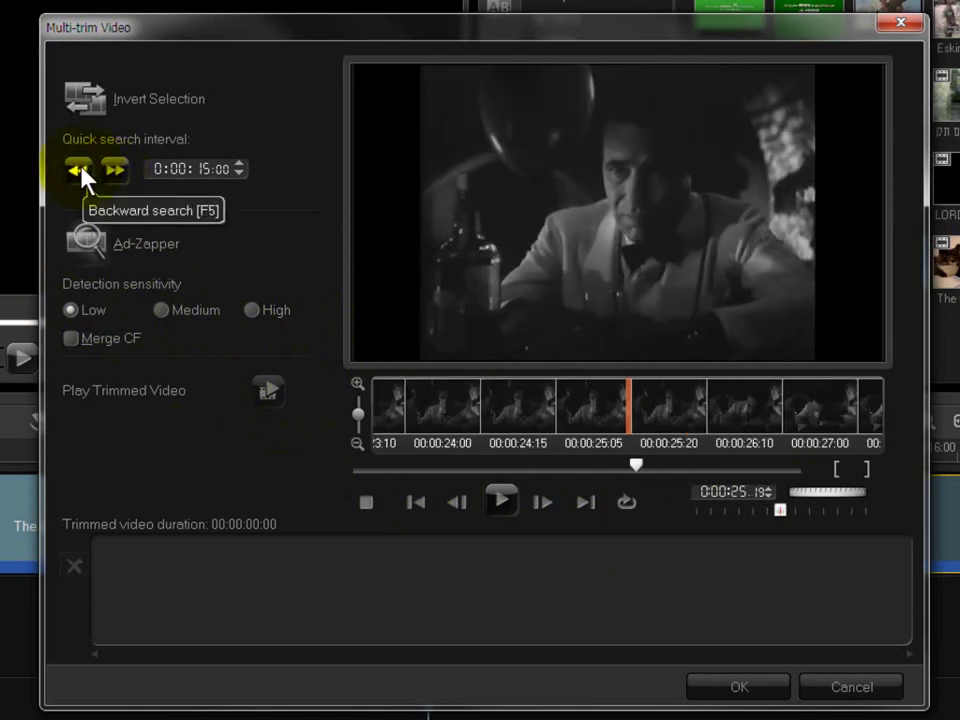
click(82, 171)
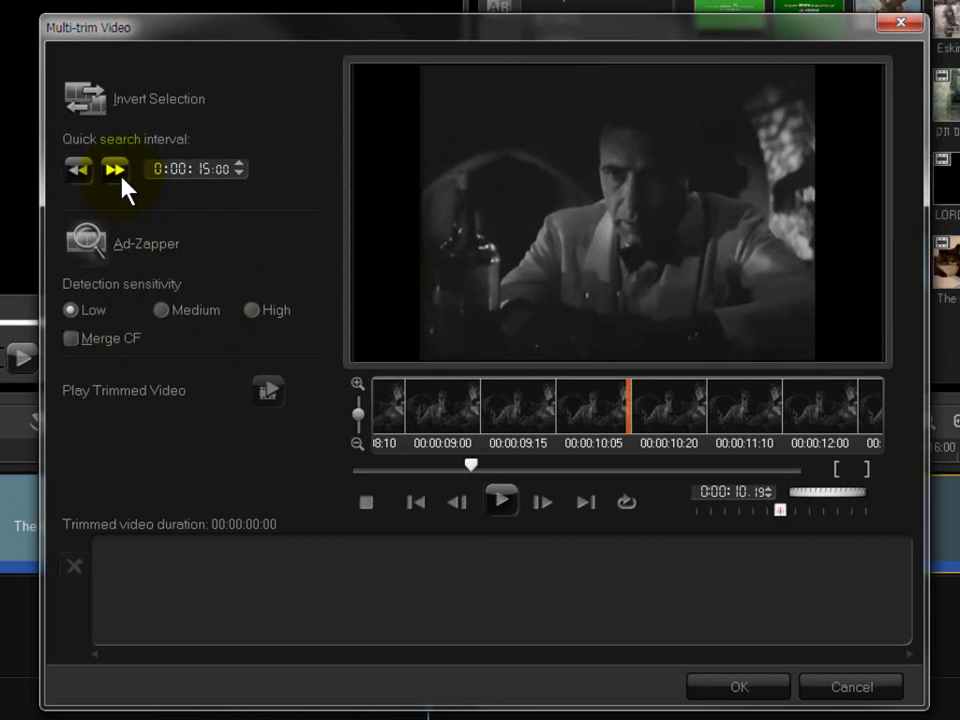
- Mark a segment of the קזבלנקה.mp4 clip from 0:00:04.03 to 0:00:09.07
click(399, 467)
click(836, 470)
click(499, 499)
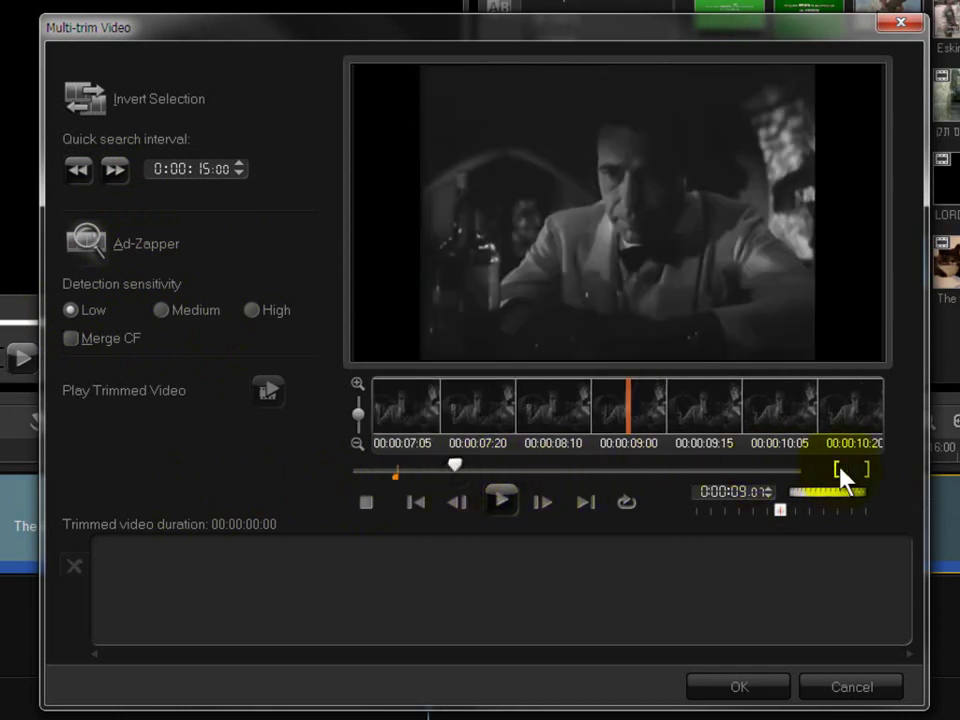
click(866, 470)
- Mark a second segment of the קזבלנקה.mp4 clip from 0:00:15.15 to 0:00:17.04
click(521, 467)
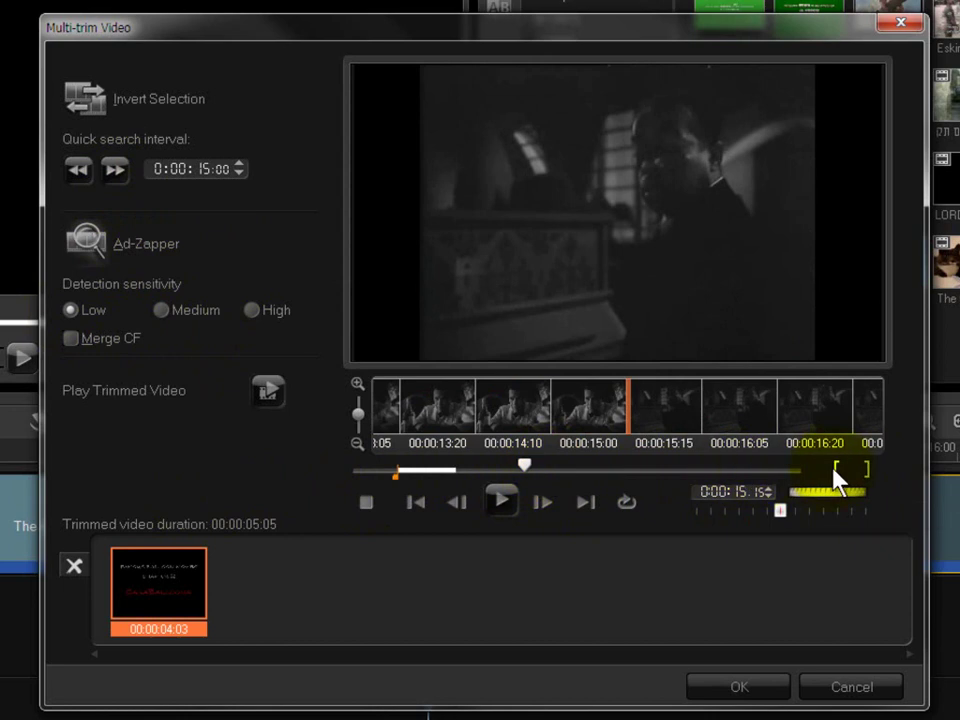
click(836, 470)
drag(544, 467, 606, 467)
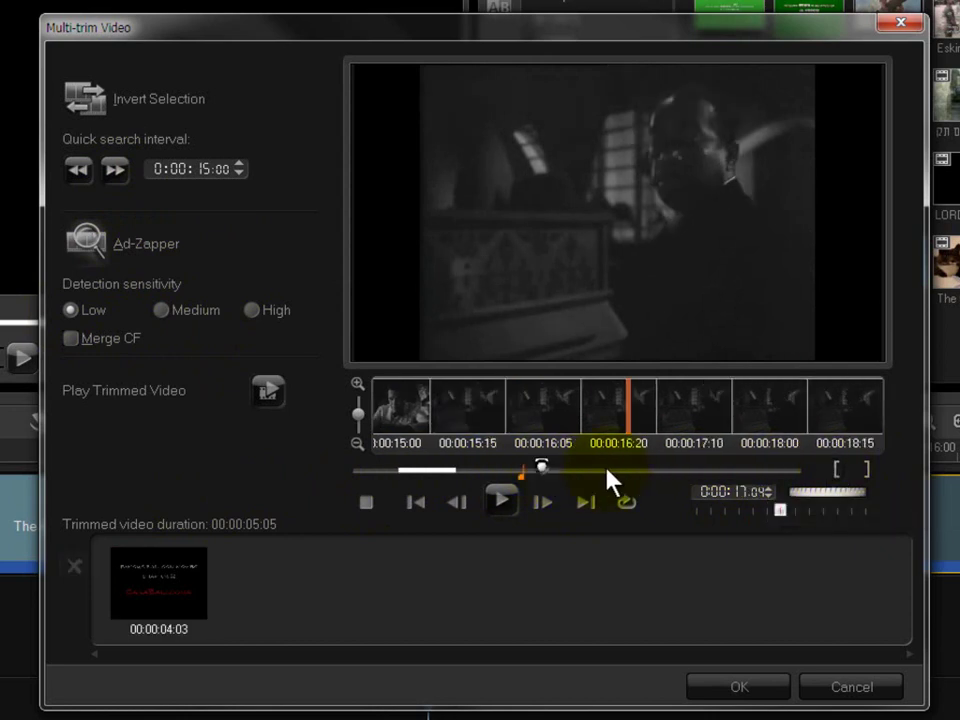
click(866, 470)
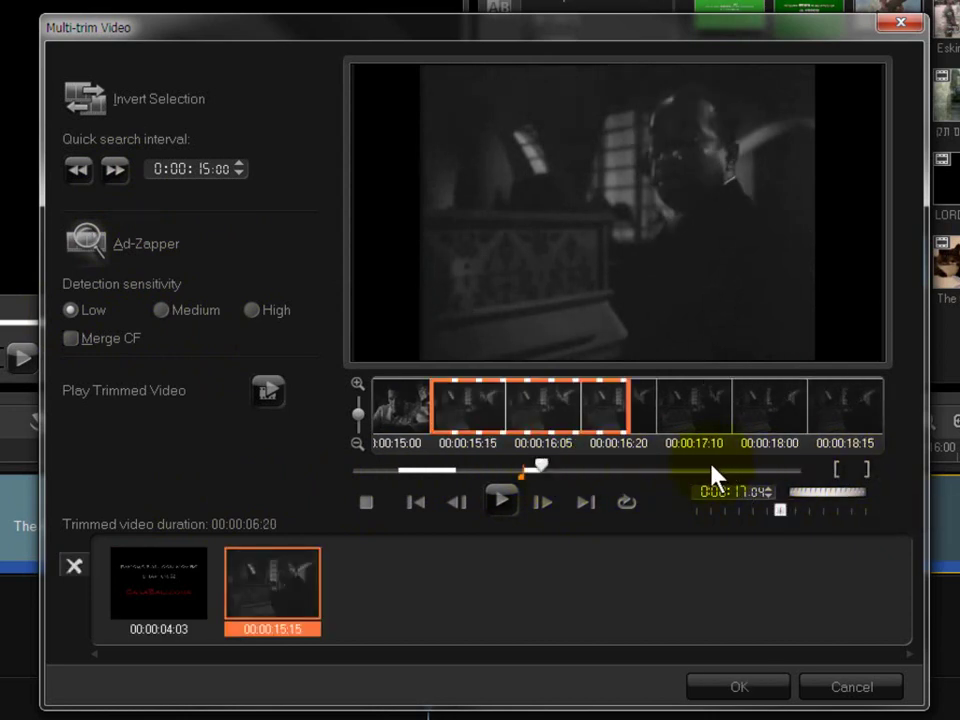
- Mark a third segment of the קזבלנקה.mp4 clip from 0:00:33.01 to 0:00:36.13
click(713, 468)
click(836, 470)
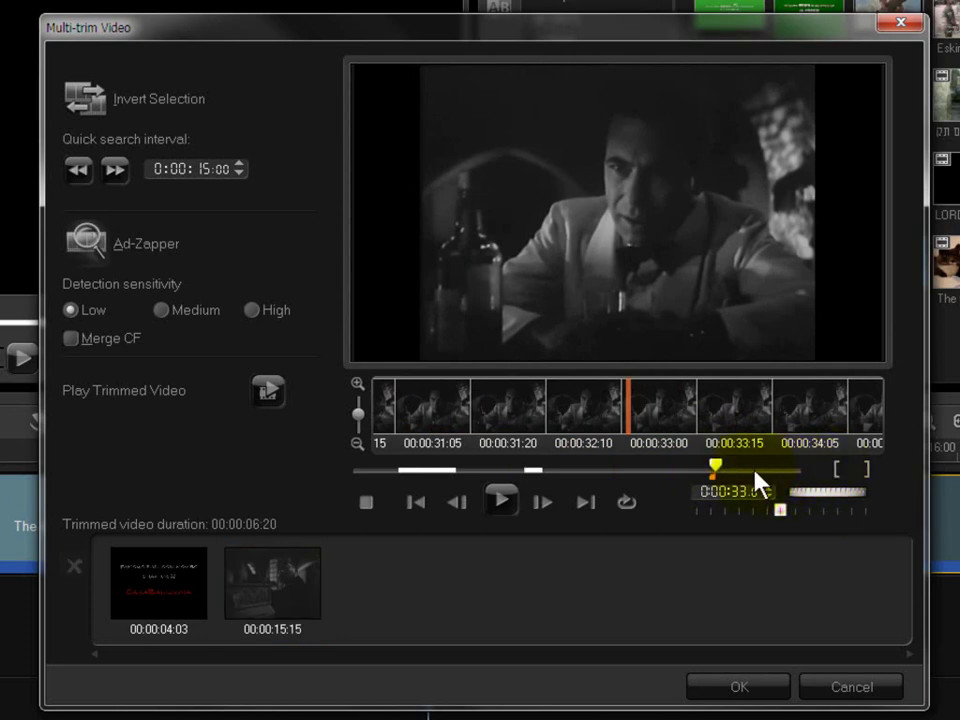
click(755, 470)
click(866, 470)
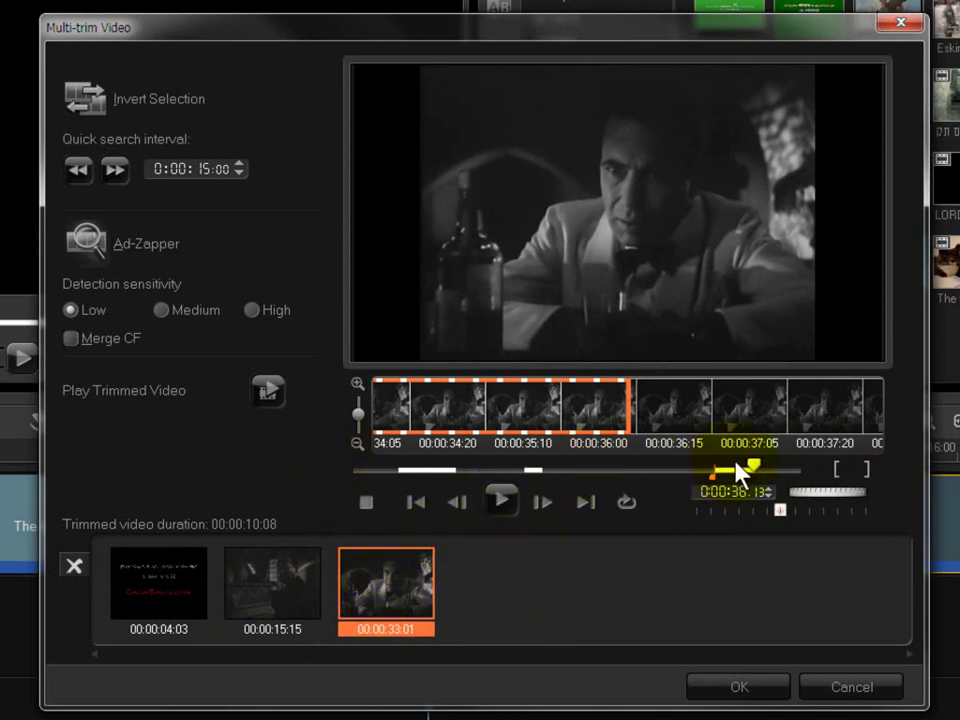
- Play the trimmed video from the start, then apply the multi-trim and select the first resulting קזבלנקה.mp4 segment on the timeline
drag(752, 470, 294, 471)
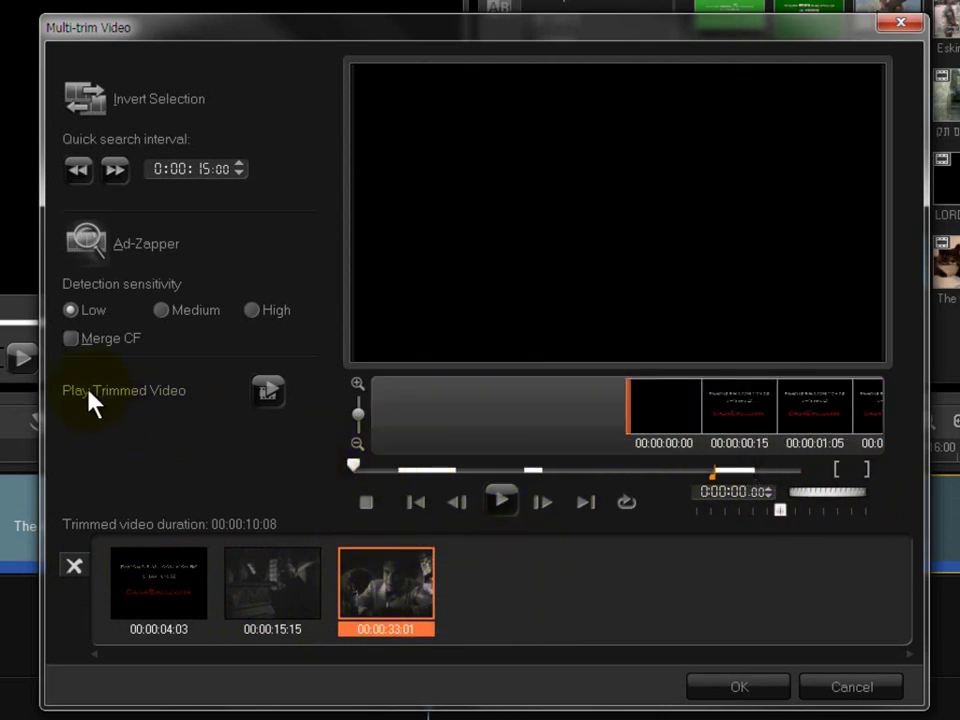
click(270, 395)
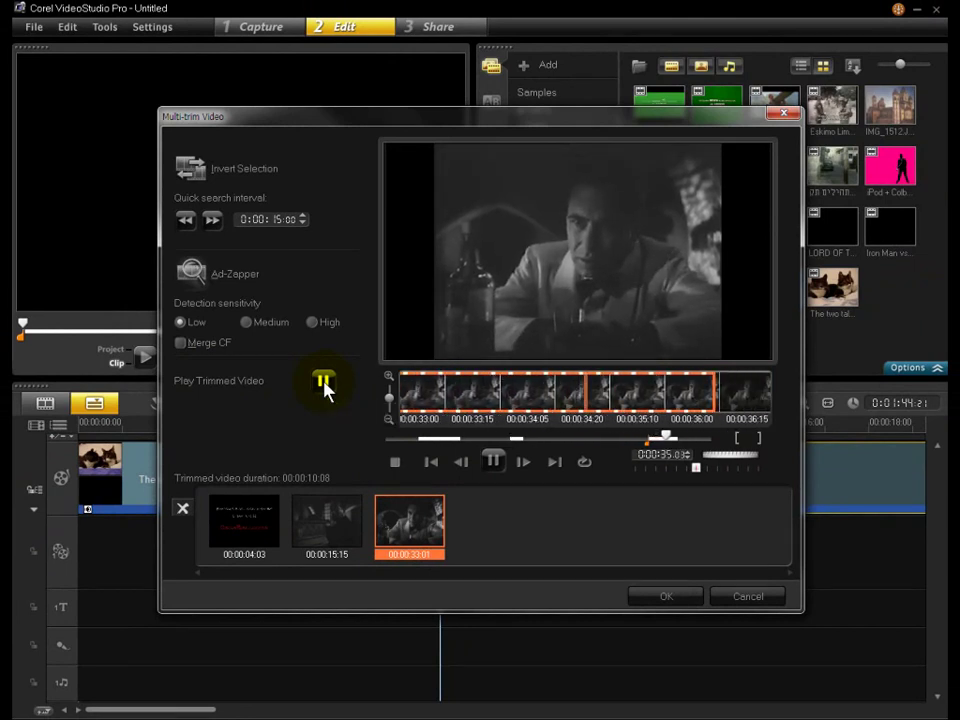
click(670, 596)
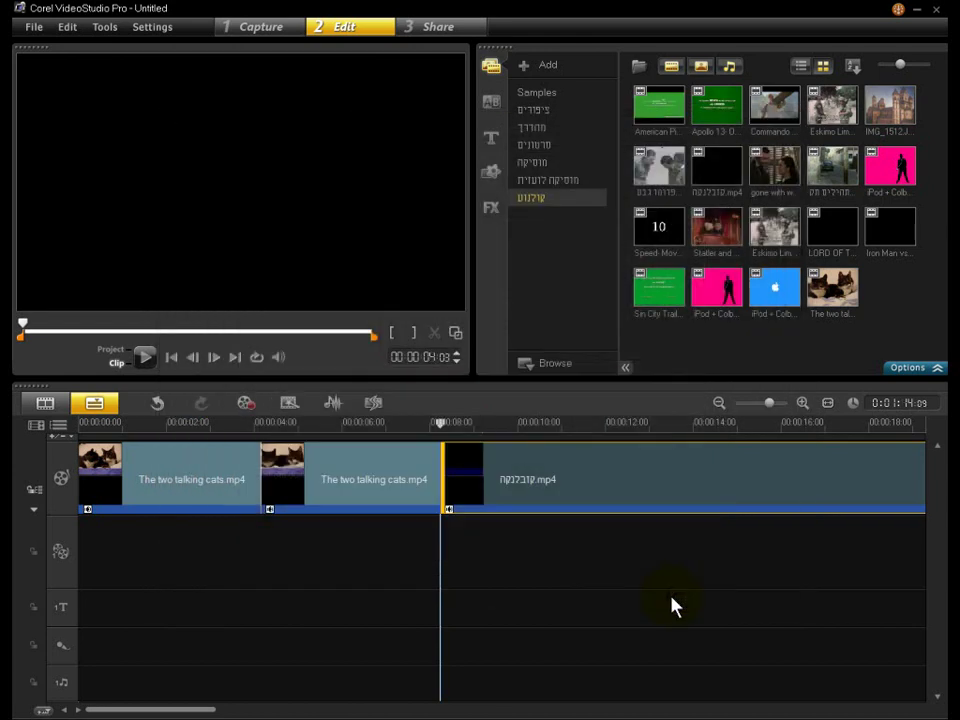
click(514, 471)
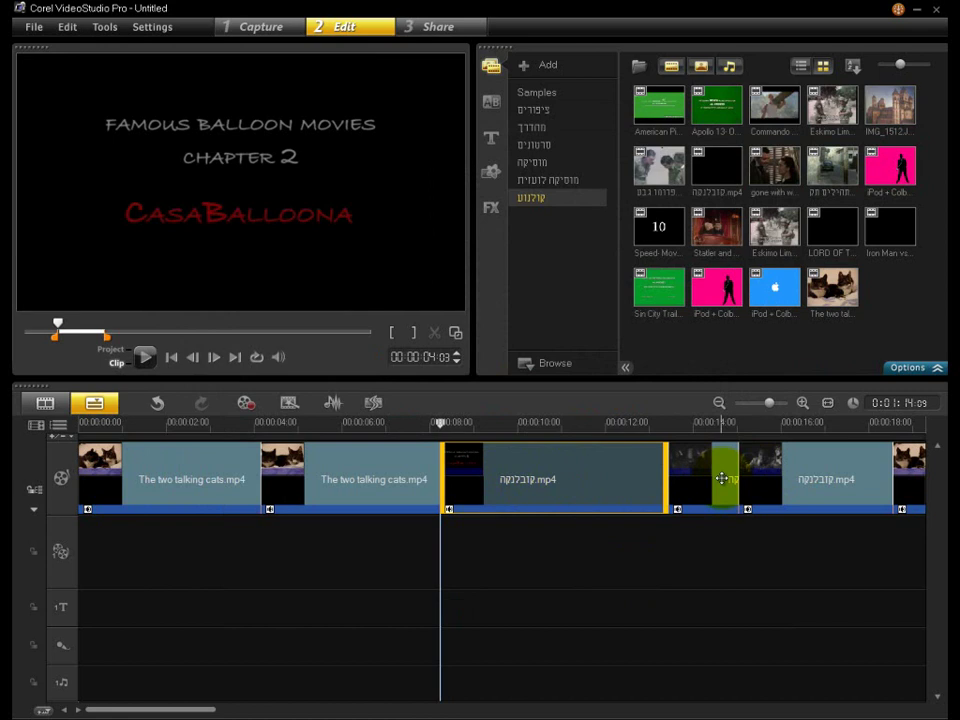
click(585, 484)
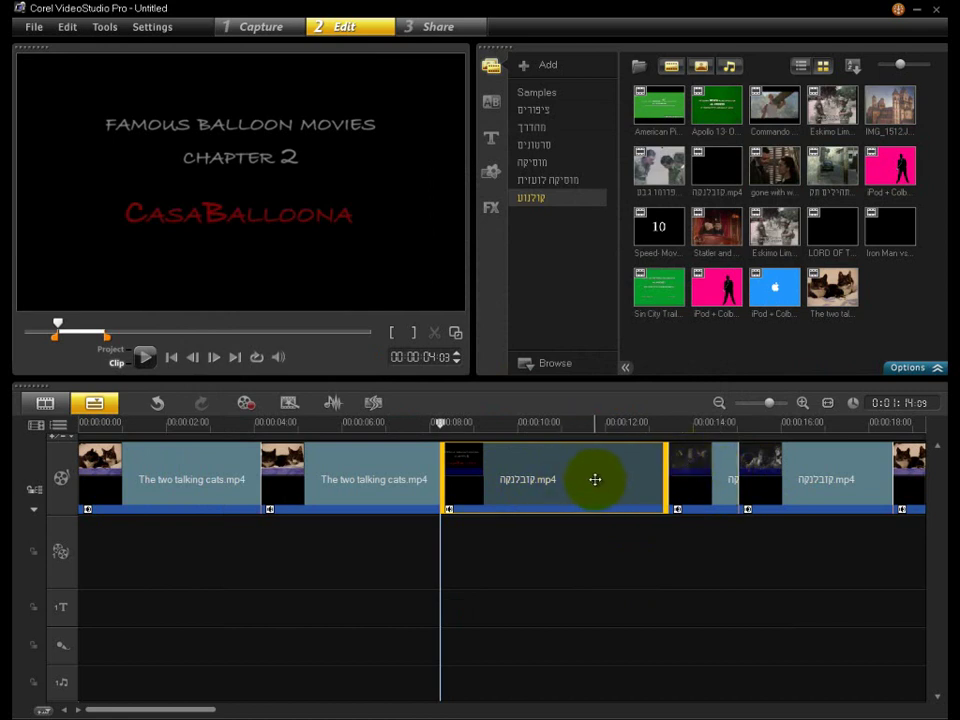